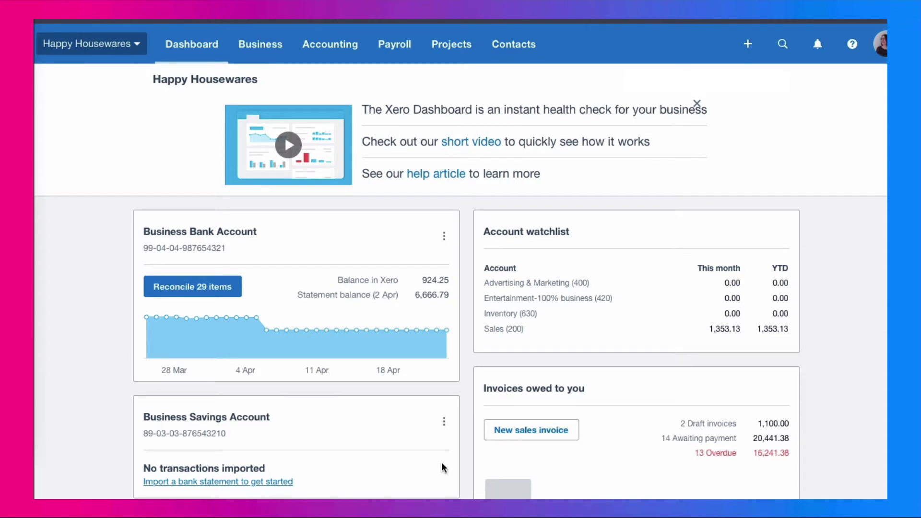
Glance at the + create menu, then start a new sales invoice from Business > Invoices.
{"action": "left_click", "coordinate": [748, 45]}
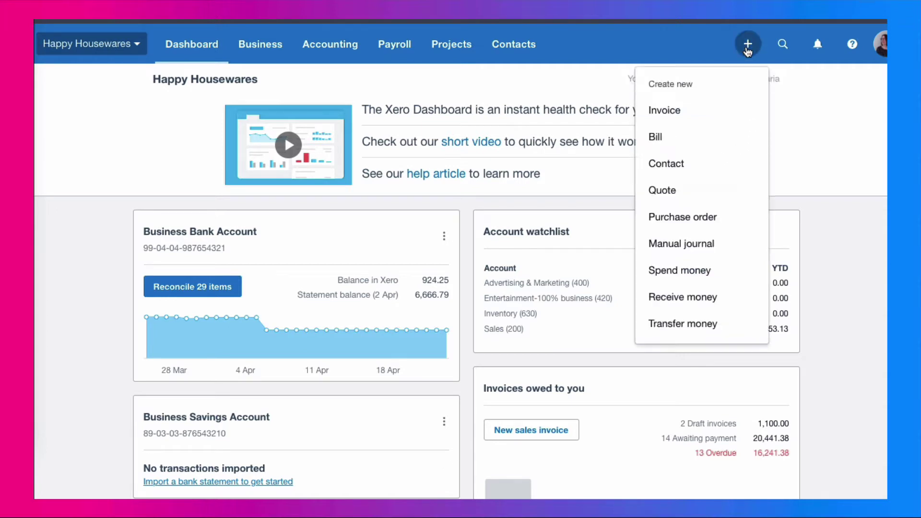
{"action": "left_click", "coordinate": [672, 111]}
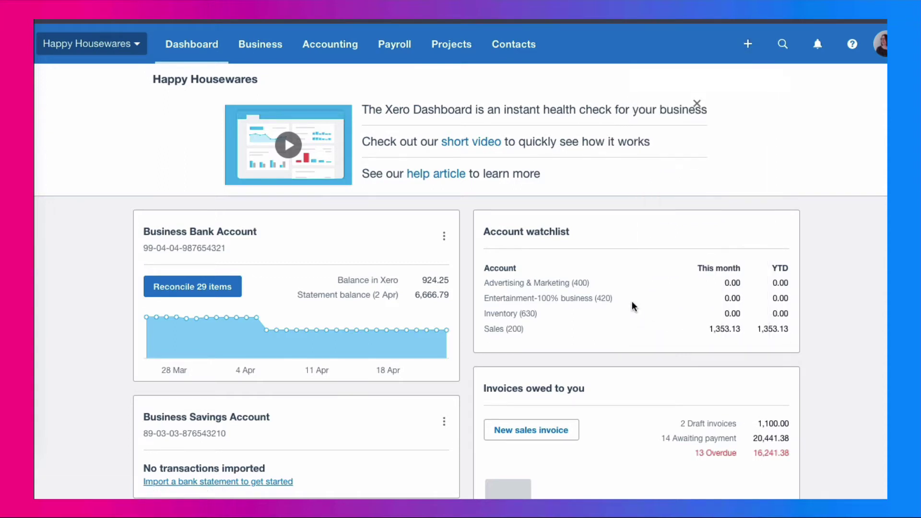
{"action": "scroll", "coordinate": [632, 301], "scroll_direction": "down", "scroll_amount": 1}
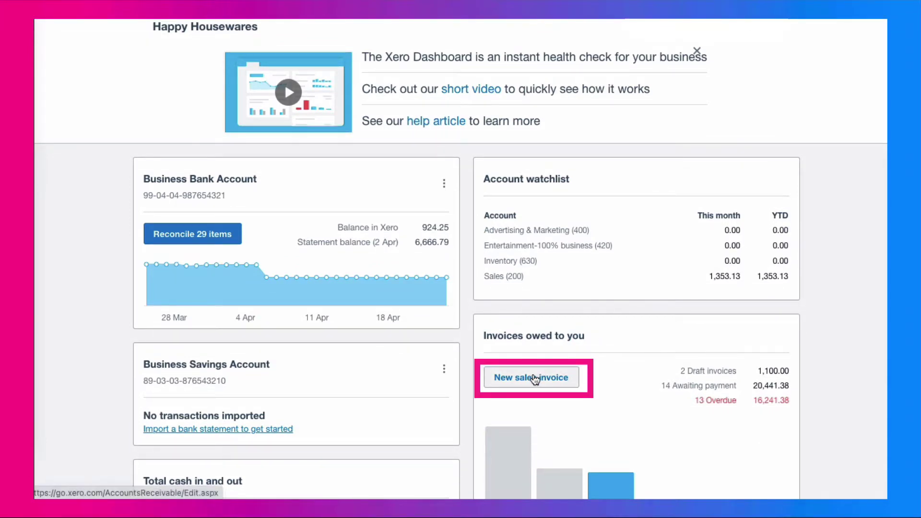
{"action": "scroll", "coordinate": [535, 379], "scroll_direction": "up", "scroll_amount": 1}
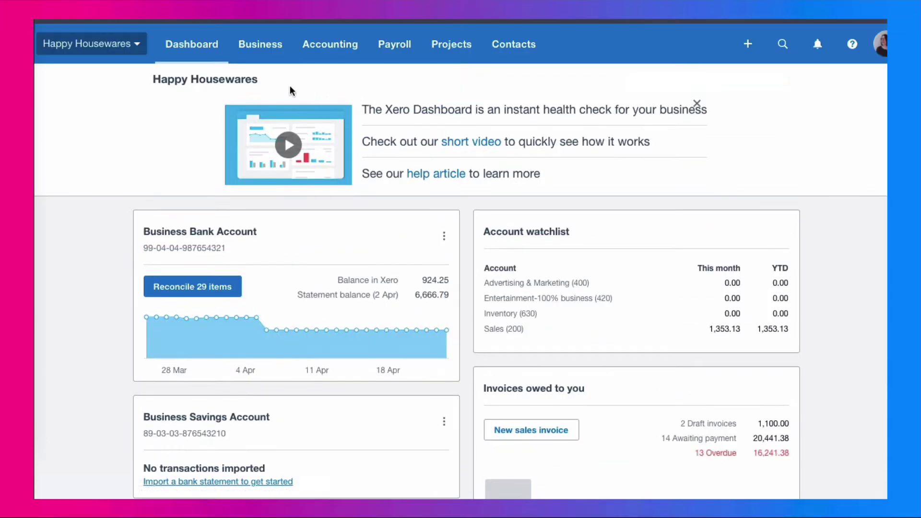
{"action": "left_click", "coordinate": [272, 46]}
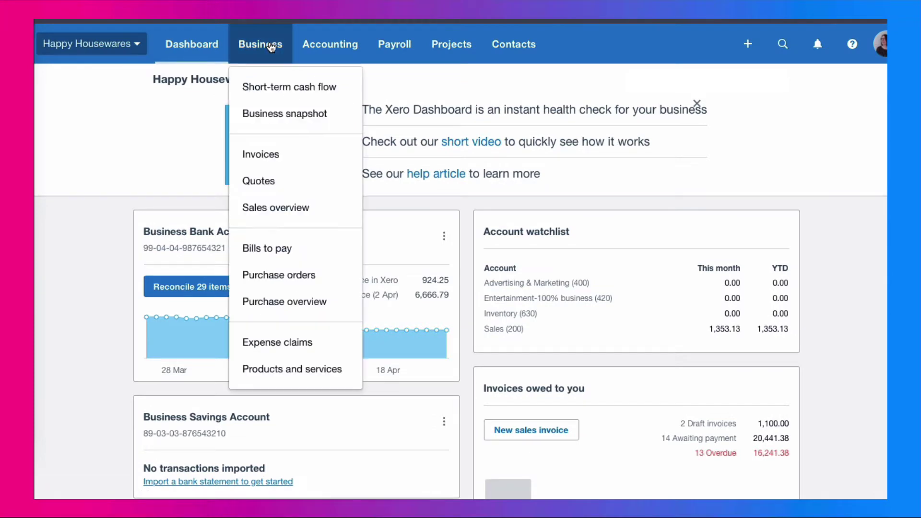
{"action": "left_click", "coordinate": [276, 156]}
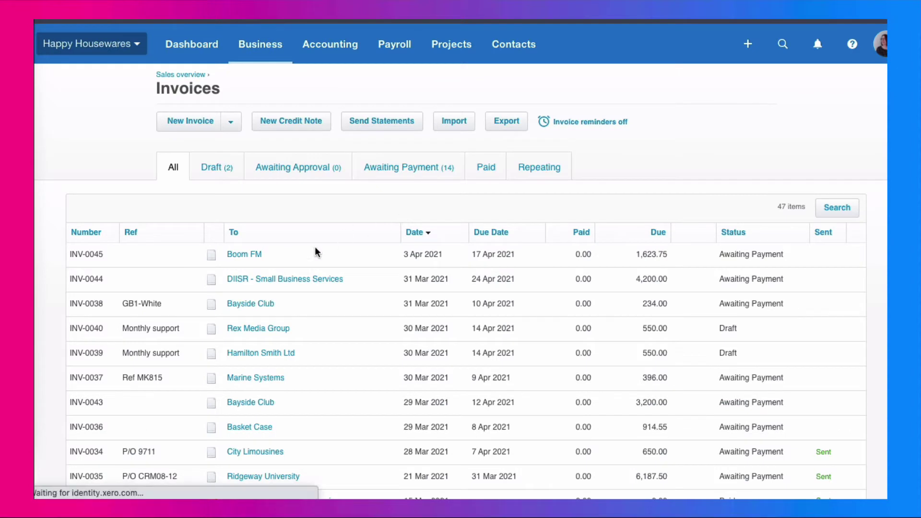
{"action": "left_click", "coordinate": [206, 124]}
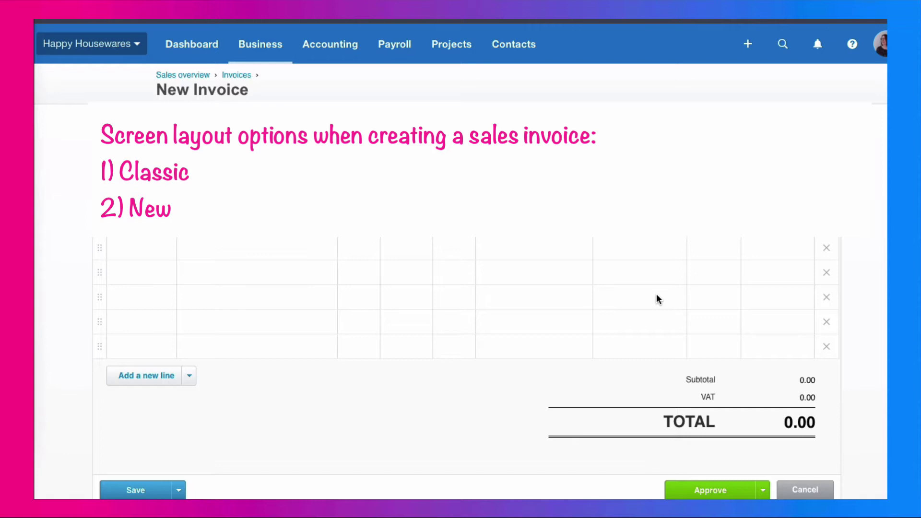
{"action": "scroll", "coordinate": [657, 294], "scroll_direction": "down", "scroll_amount": 3}
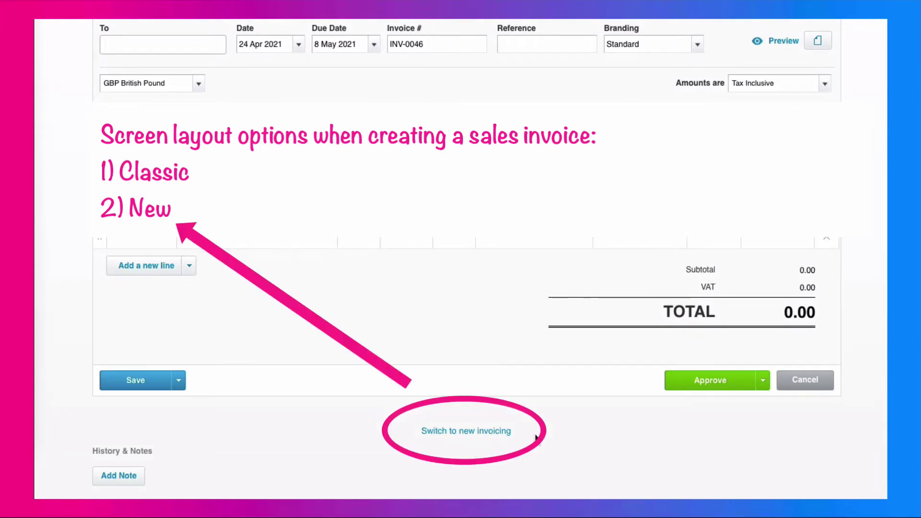
{"action": "left_click", "coordinate": [464, 432]}
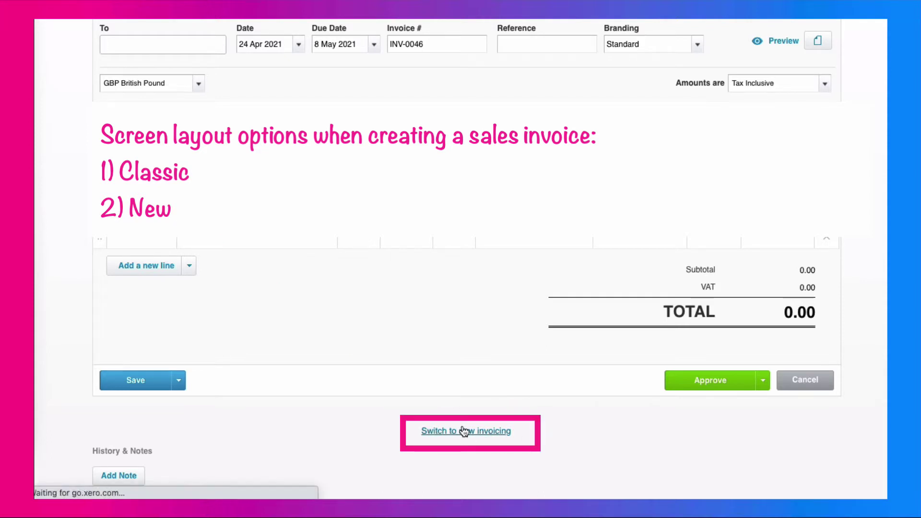
{"action": "scroll", "coordinate": [463, 430], "scroll_direction": "down", "scroll_amount": 1}
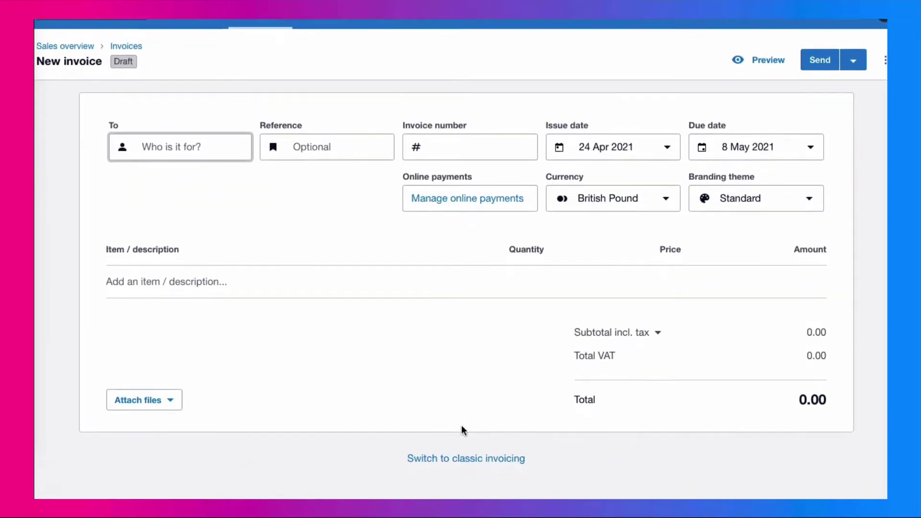
{"action": "left_click", "coordinate": [465, 461]}
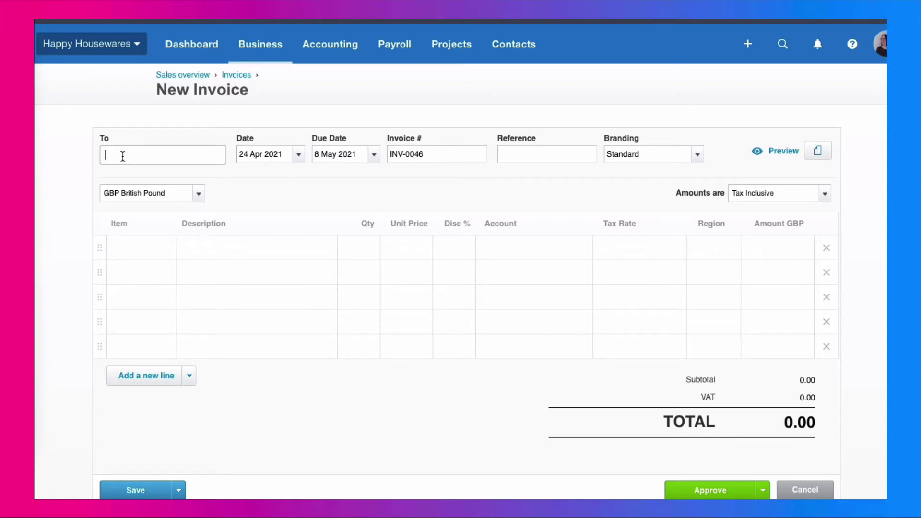
Address INV-0046 to Bespoke Beach Huts, keeping date 24 Apr 2021 and due date 8 May 2021.
{"action": "type", "text": "Besp"}
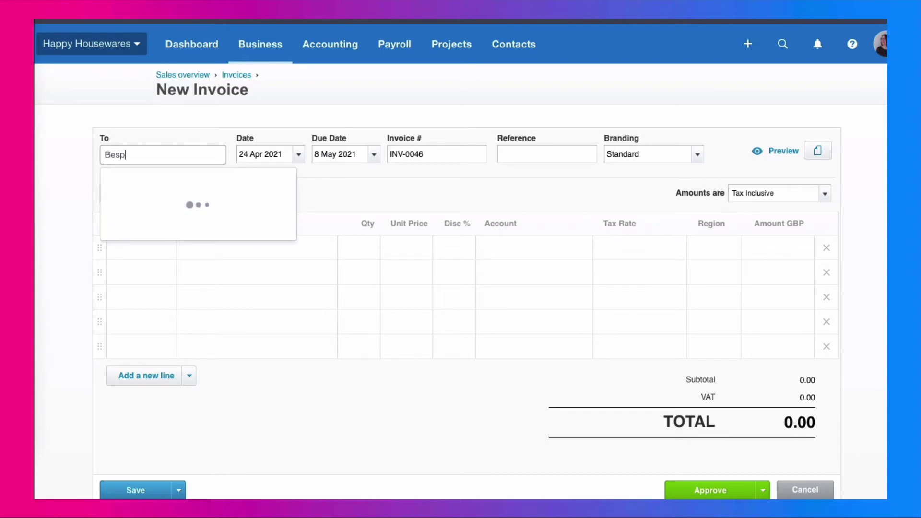
{"action": "type", "text": "ok"}
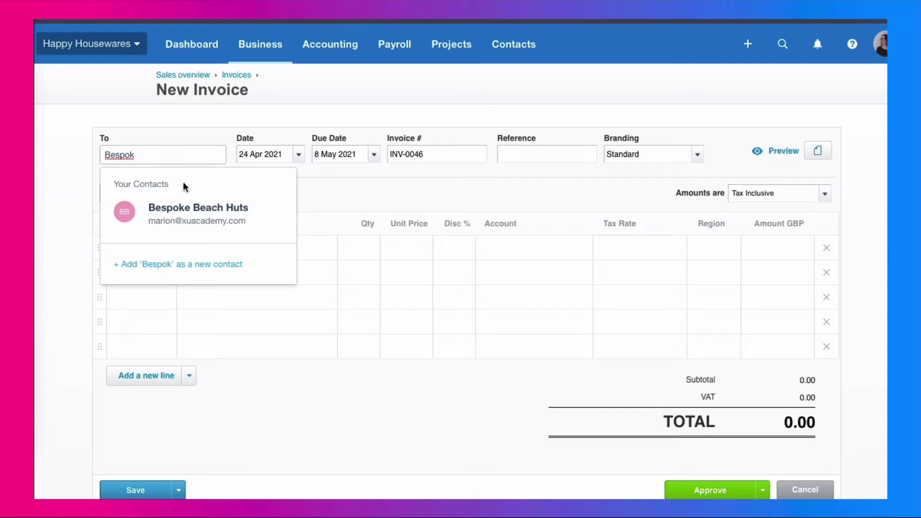
{"action": "left_click", "coordinate": [192, 212]}
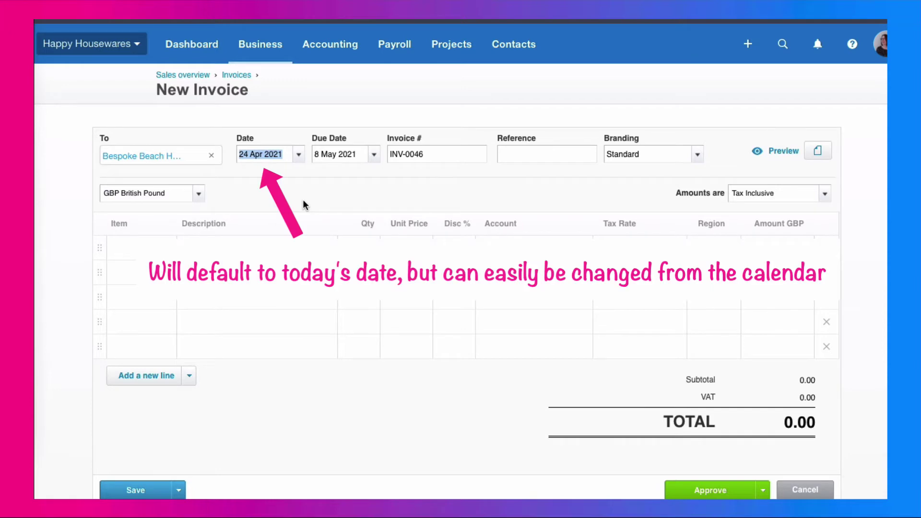
{"action": "left_click", "coordinate": [299, 156]}
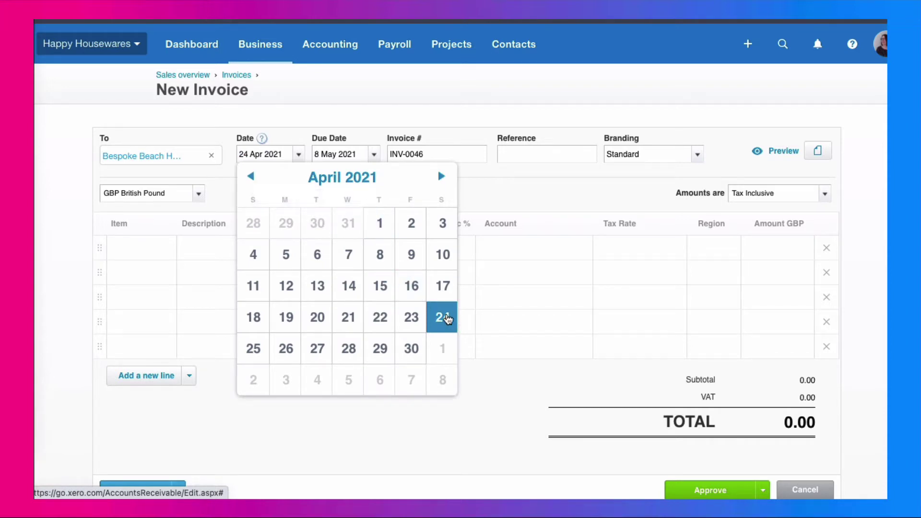
{"action": "left_click", "coordinate": [446, 318]}
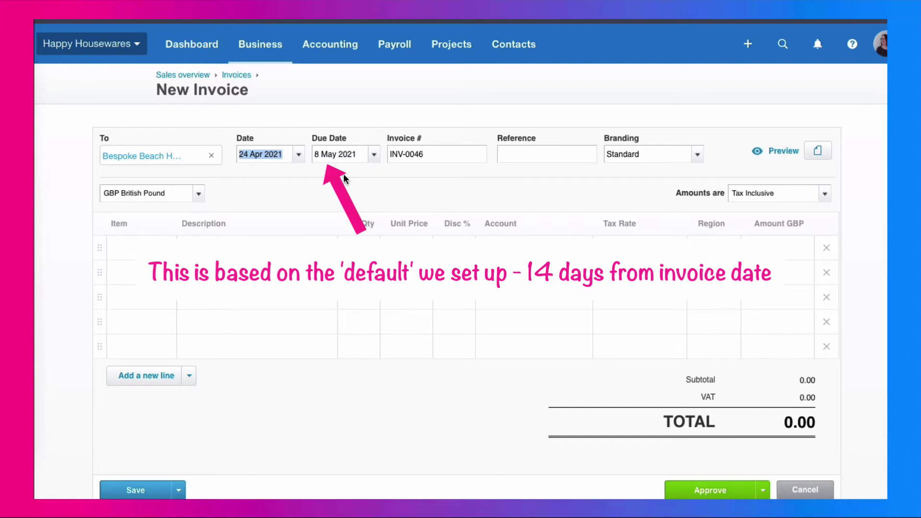
{"action": "left_click", "coordinate": [375, 155]}
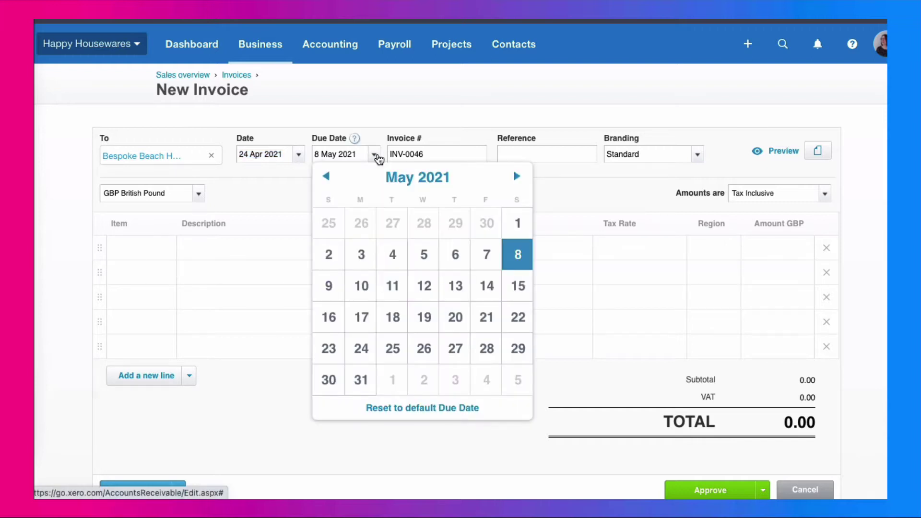
{"action": "left_click", "coordinate": [447, 118]}
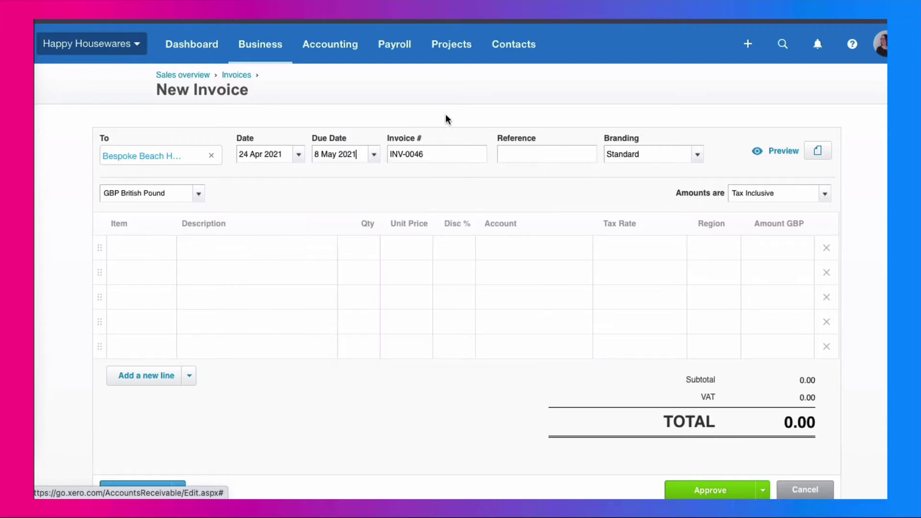
{"action": "left_click", "coordinate": [430, 157]}
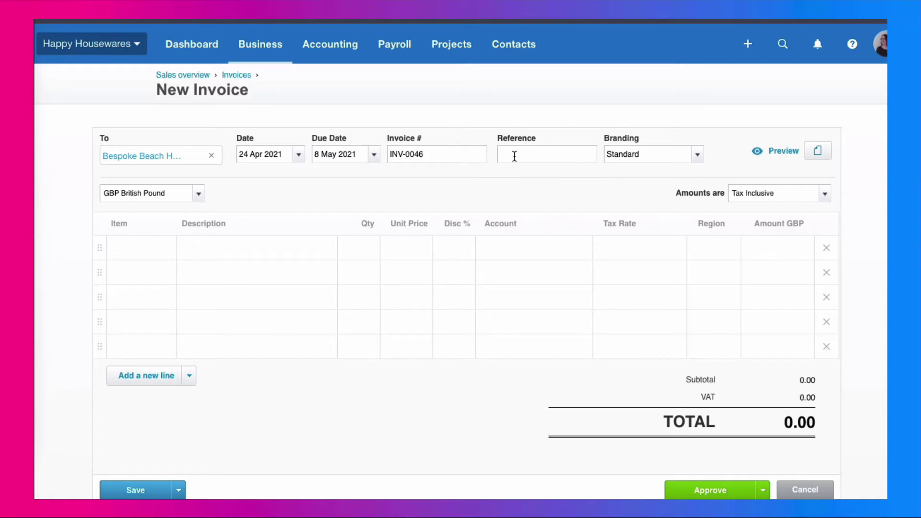
Enter reference PO 12345, review the branding theme, and view attachments without adding any files.
{"action": "left_click", "coordinate": [514, 156]}
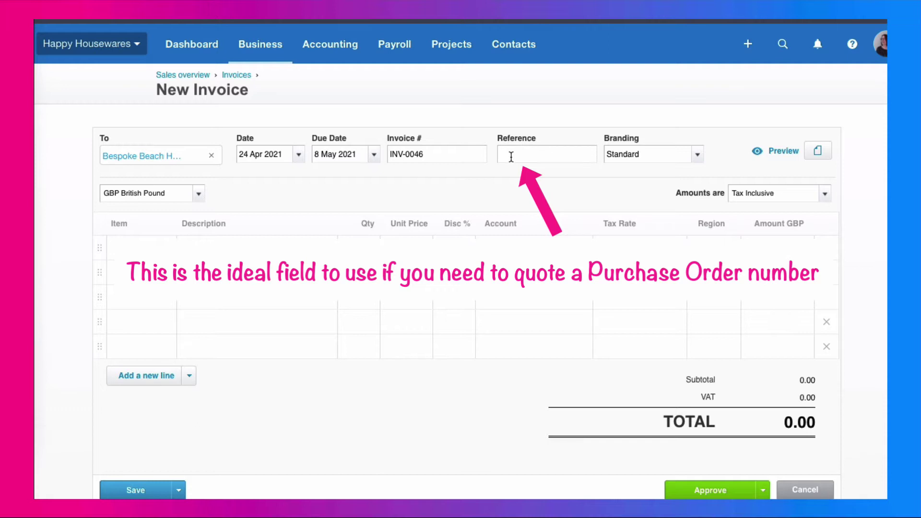
{"action": "type", "text": "PO 12345"}
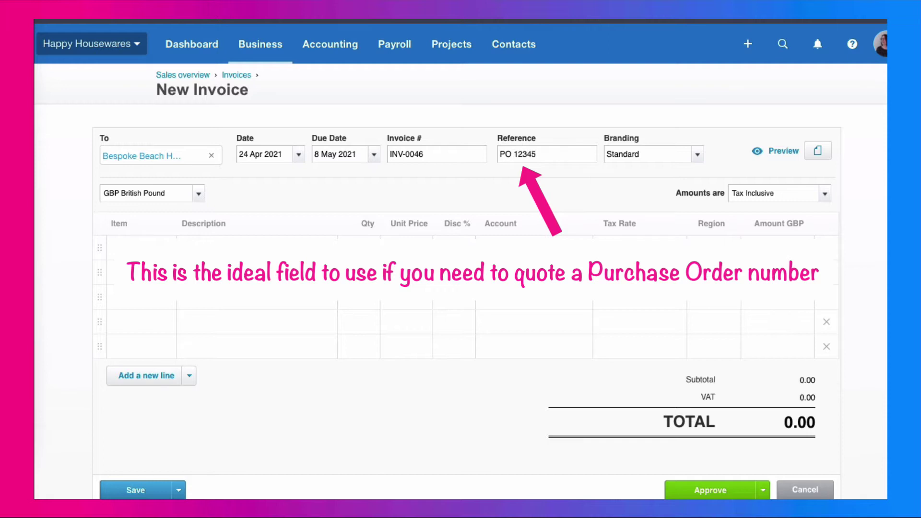
{"action": "left_click", "coordinate": [661, 150]}
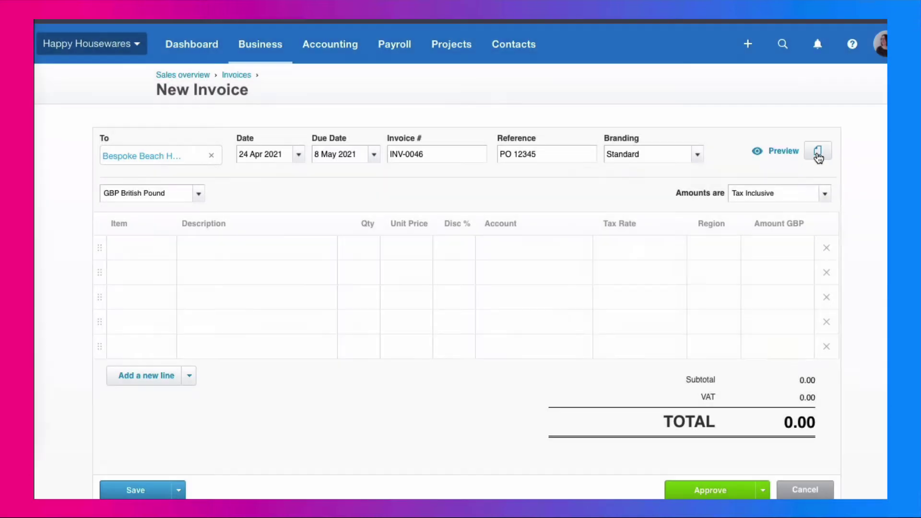
{"action": "left_click", "coordinate": [818, 152]}
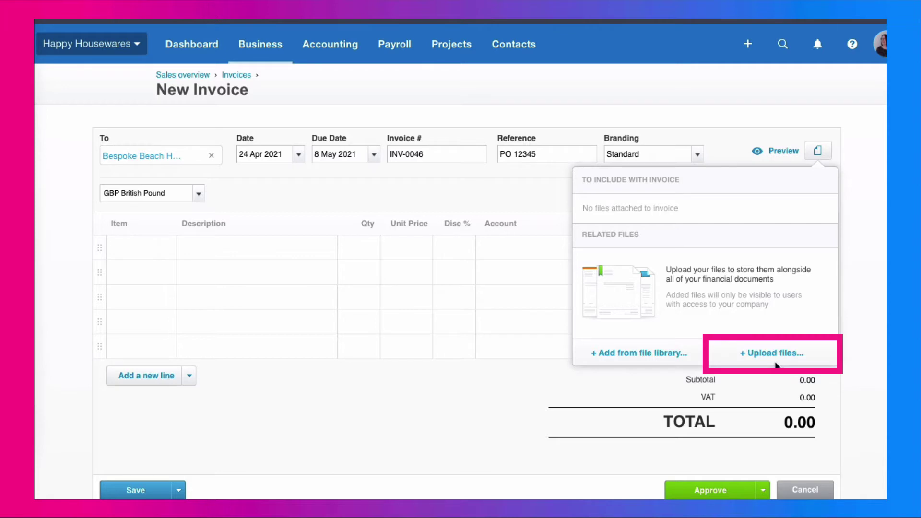
{"action": "left_click", "coordinate": [137, 247]}
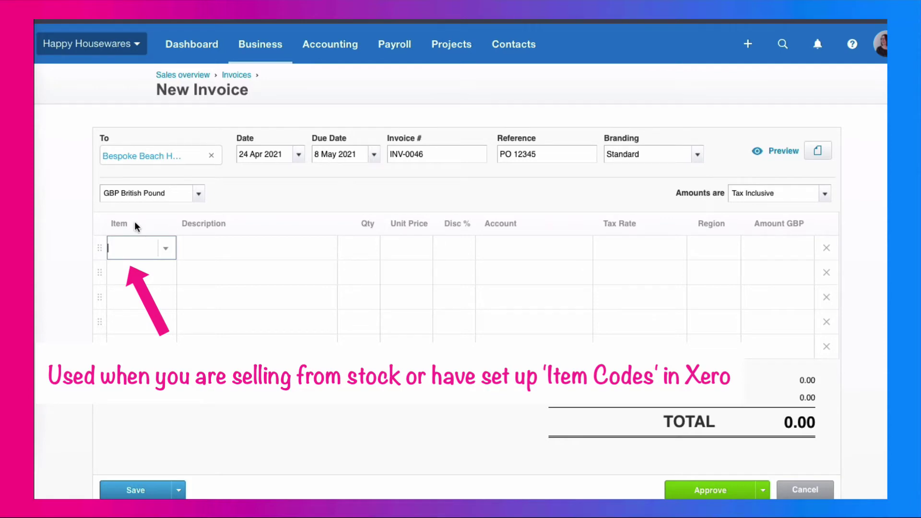
Add a Cushion covers line: quantity 5 at 20.00 each, coded to 200 - Sales.
{"action": "left_click", "coordinate": [206, 254]}
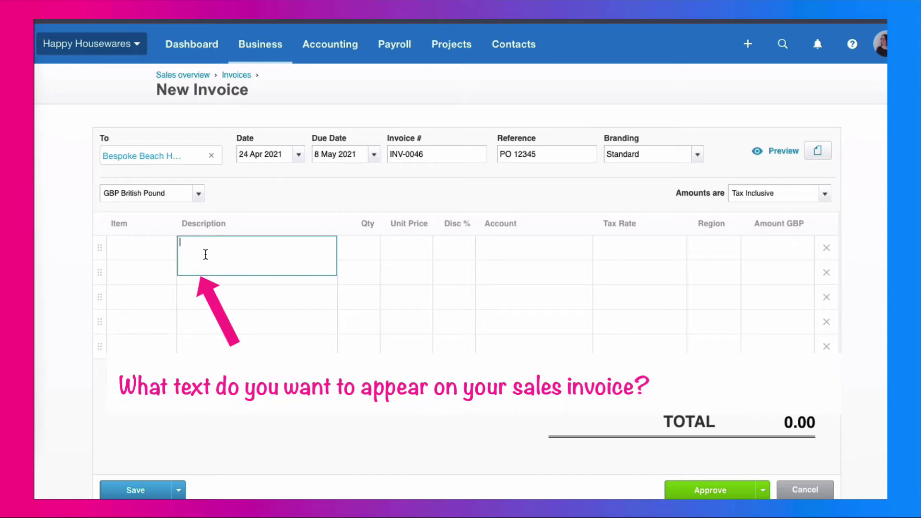
{"action": "type", "text": "Cushion covers"}
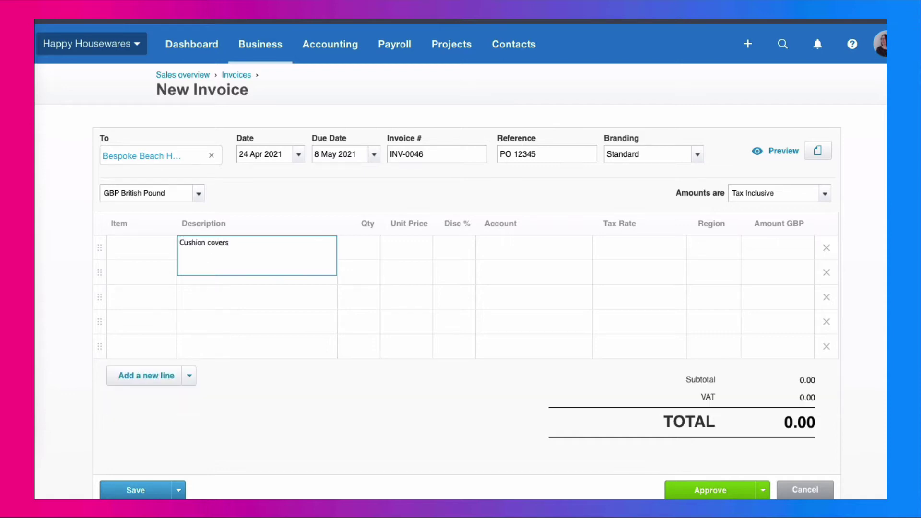
{"action": "key", "text": "Tab"}
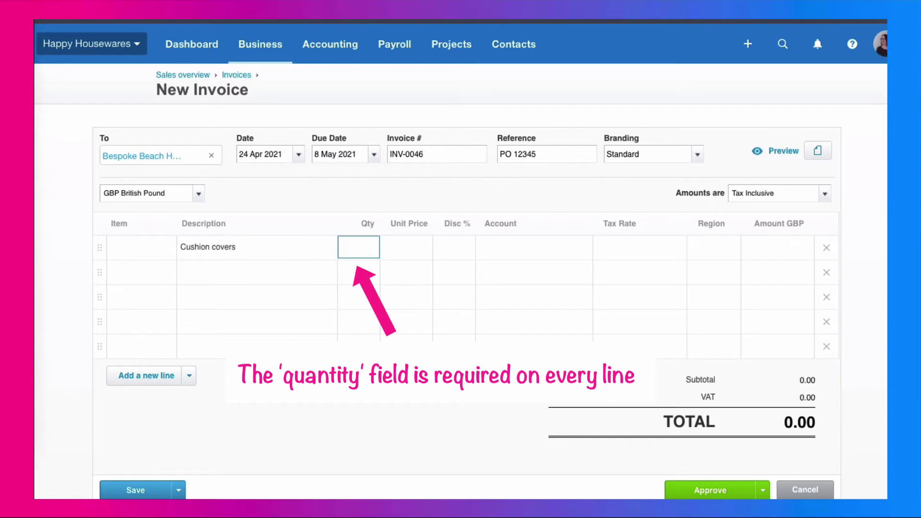
{"action": "type", "text": "5"}
{"action": "key", "text": "Tab"}
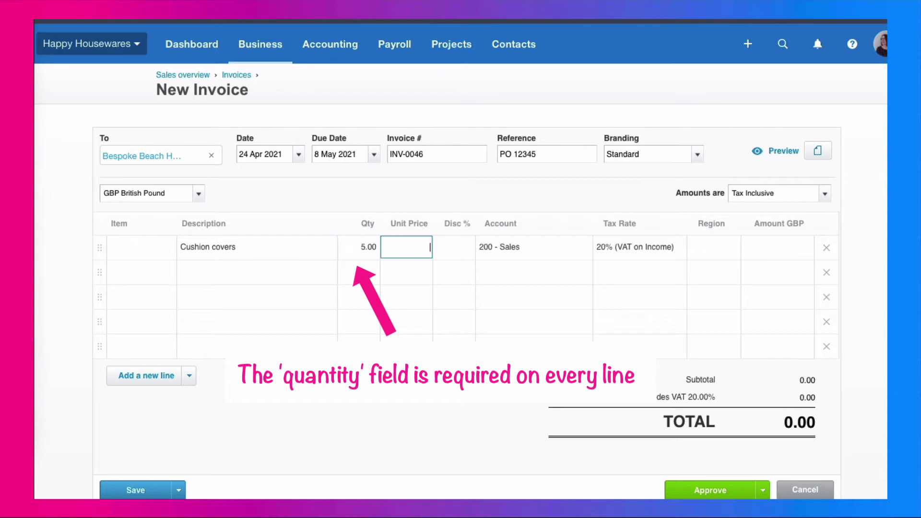
{"action": "type", "text": "20"}
{"action": "key", "text": "Tab"}
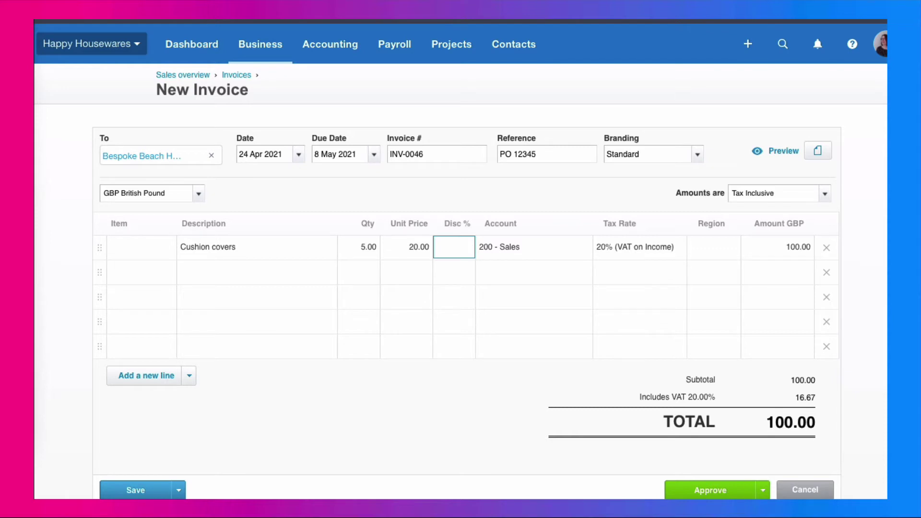
{"action": "key", "text": "Tab"}
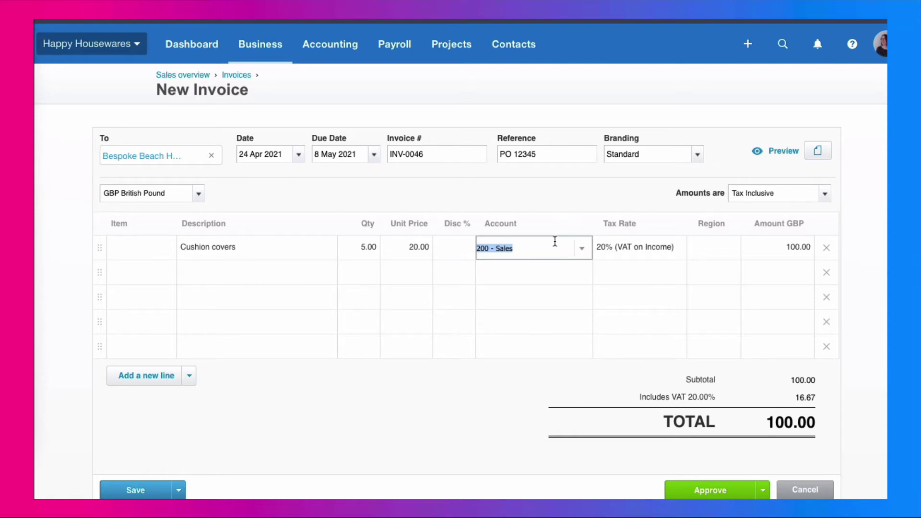
{"action": "left_click", "coordinate": [583, 249]}
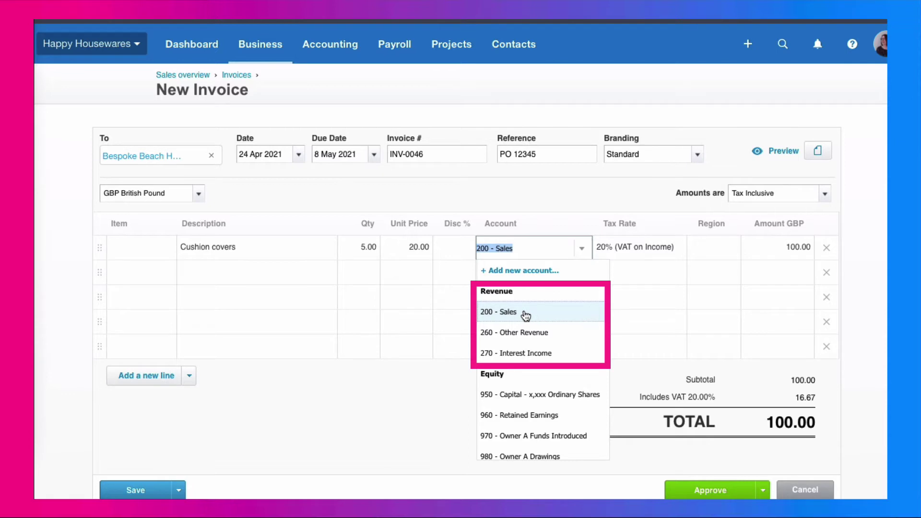
{"action": "left_click", "coordinate": [632, 271]}
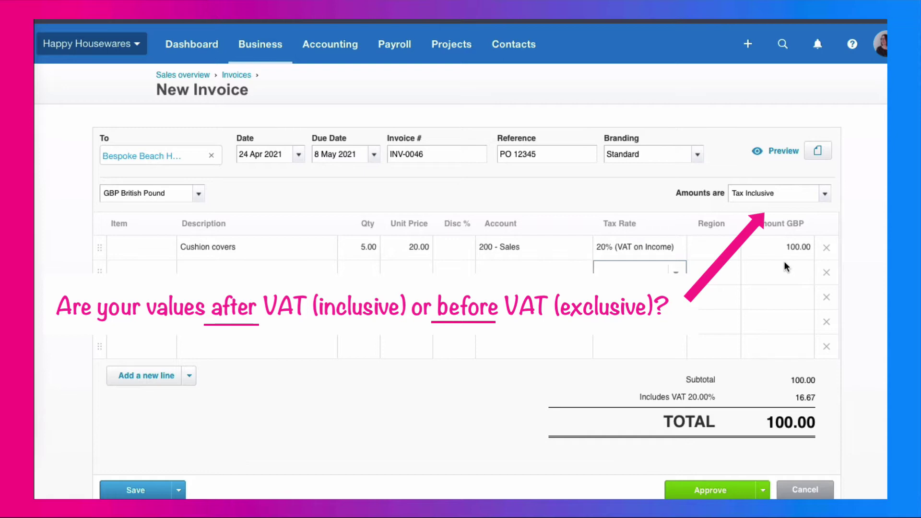
Compare Tax Inclusive and Tax Exclusive amounts, settling on Tax Exclusive for a 120.00 total.
{"action": "left_click", "coordinate": [825, 195]}
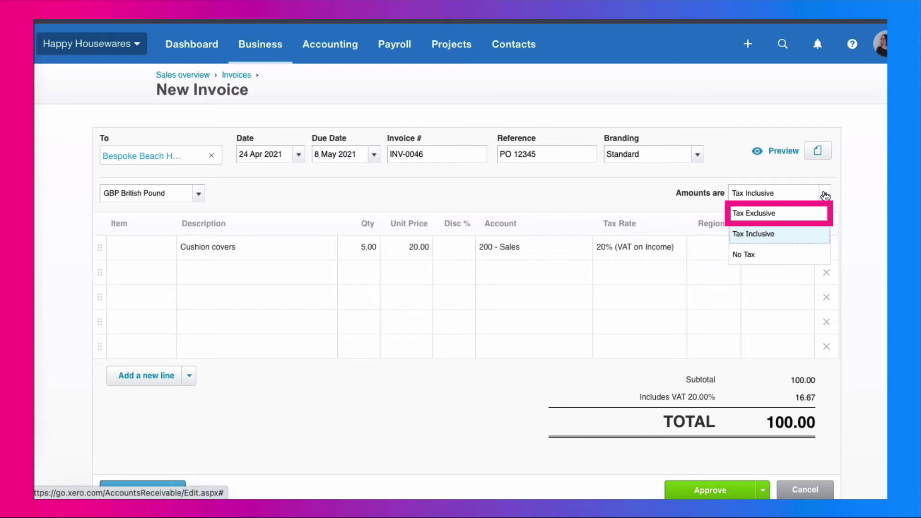
{"action": "left_click", "coordinate": [761, 214]}
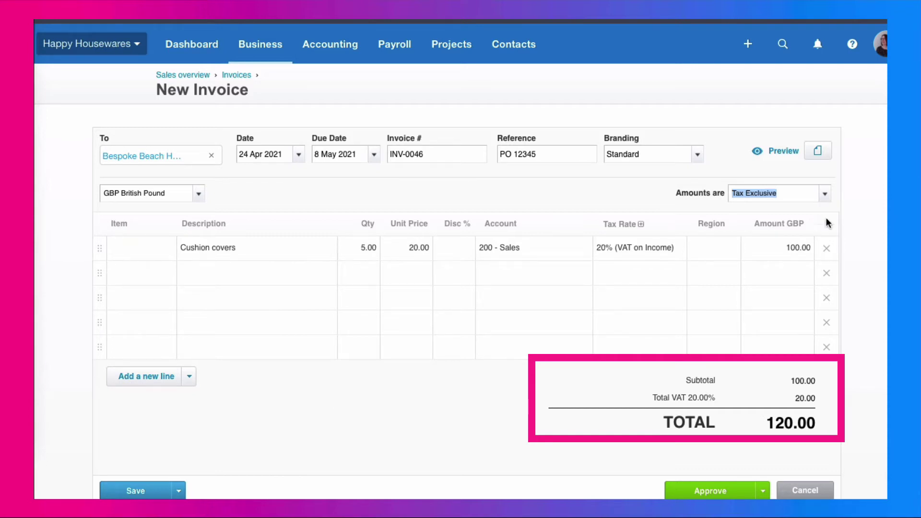
{"action": "left_click", "coordinate": [824, 195]}
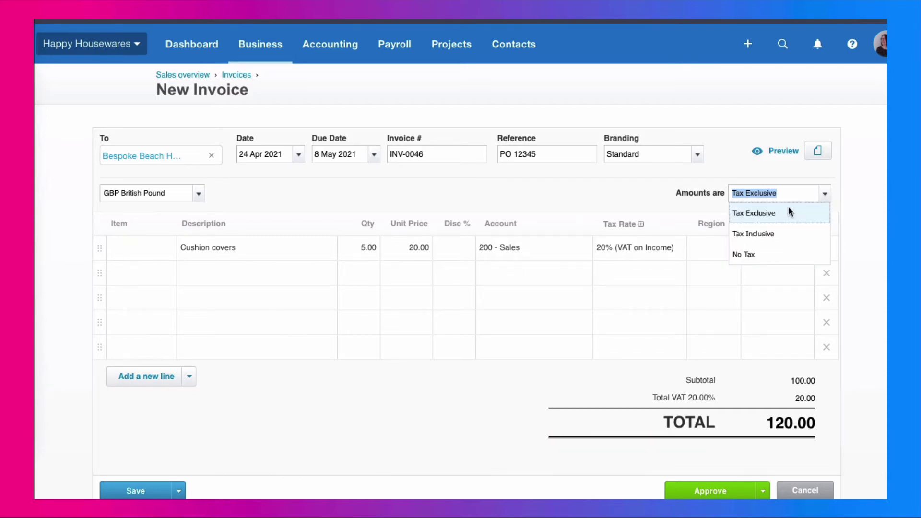
{"action": "left_click", "coordinate": [770, 235]}
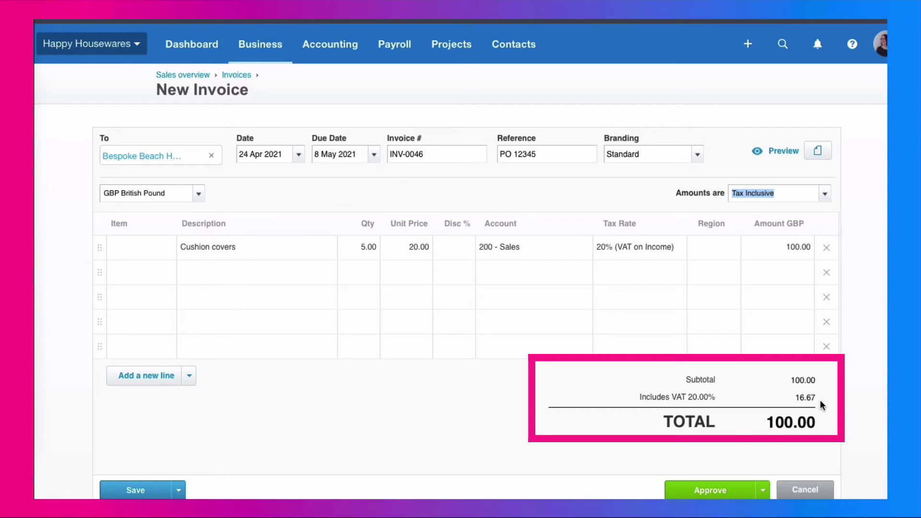
{"action": "left_click", "coordinate": [823, 197]}
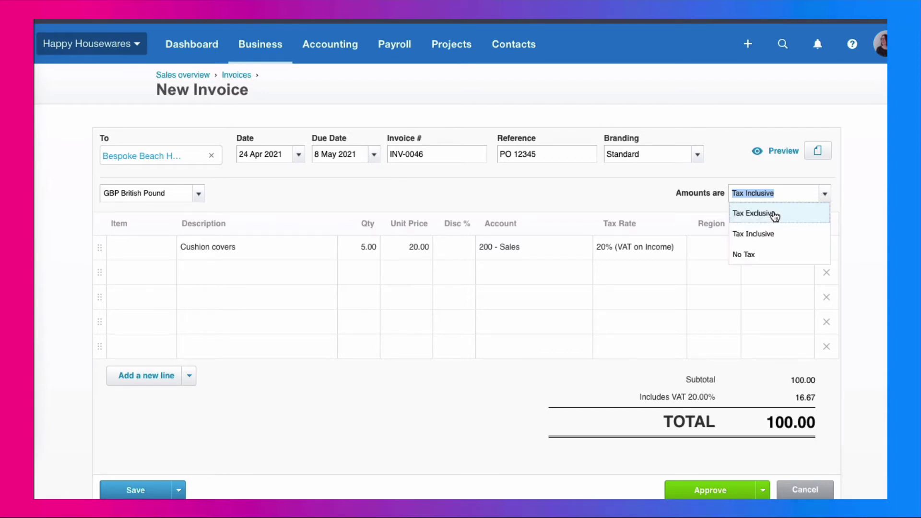
{"action": "left_click", "coordinate": [774, 214]}
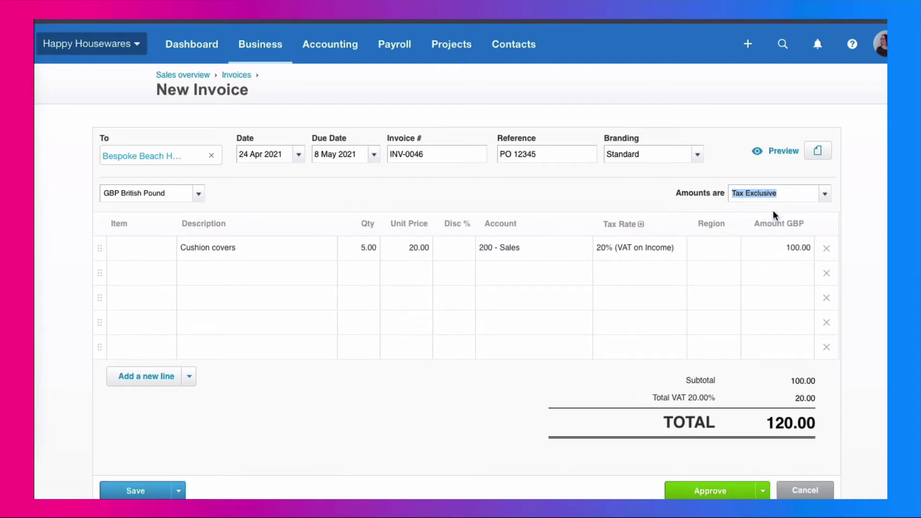
{"action": "left_click", "coordinate": [241, 280]}
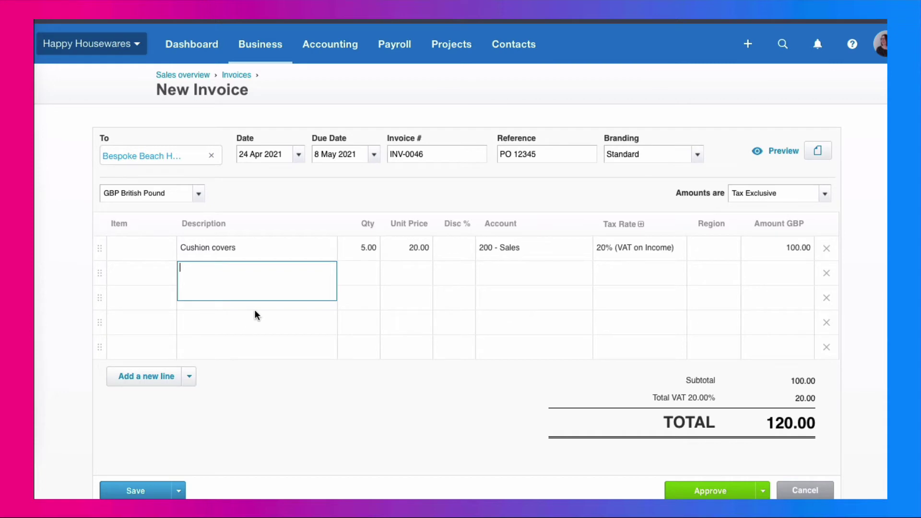
{"action": "left_click", "coordinate": [374, 428]}
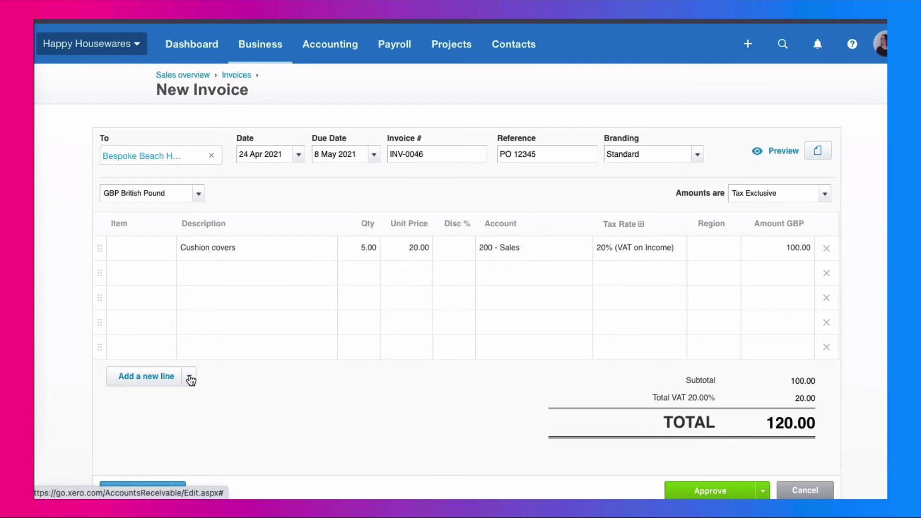
{"action": "scroll", "coordinate": [376, 414], "scroll_direction": "down", "scroll_amount": 3}
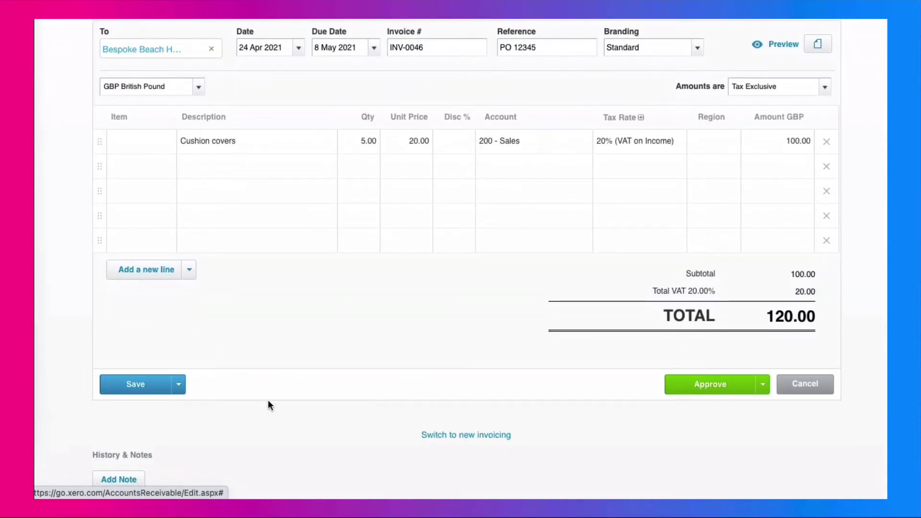
{"action": "left_click", "coordinate": [179, 386]}
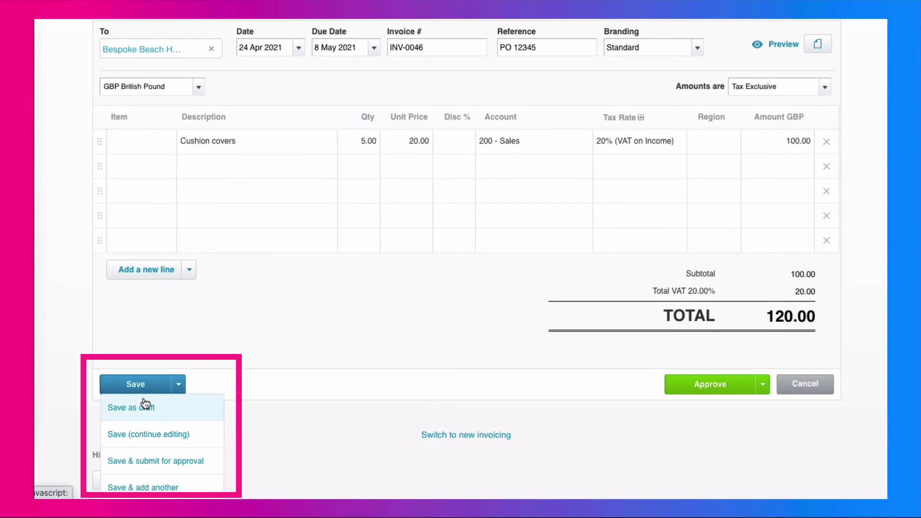
{"action": "left_click", "coordinate": [446, 315]}
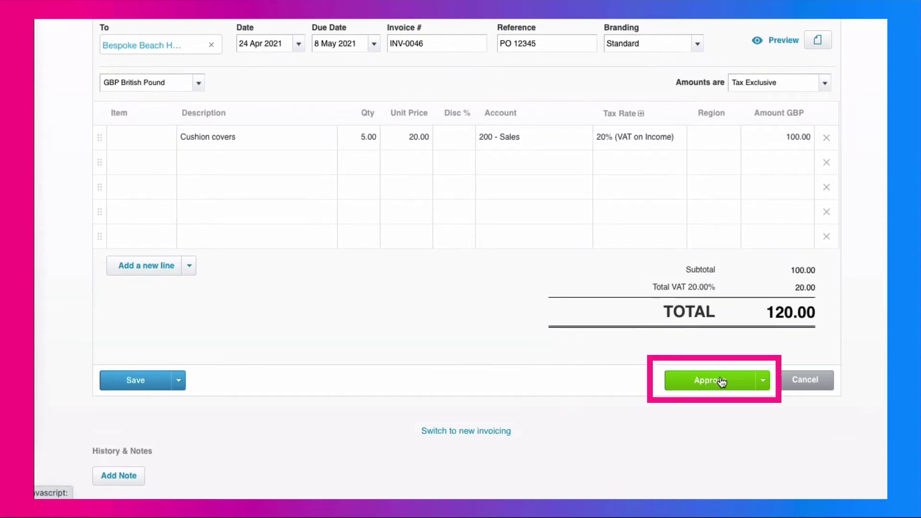
{"action": "scroll", "coordinate": [480, 381], "scroll_direction": "down", "scroll_amount": 1}
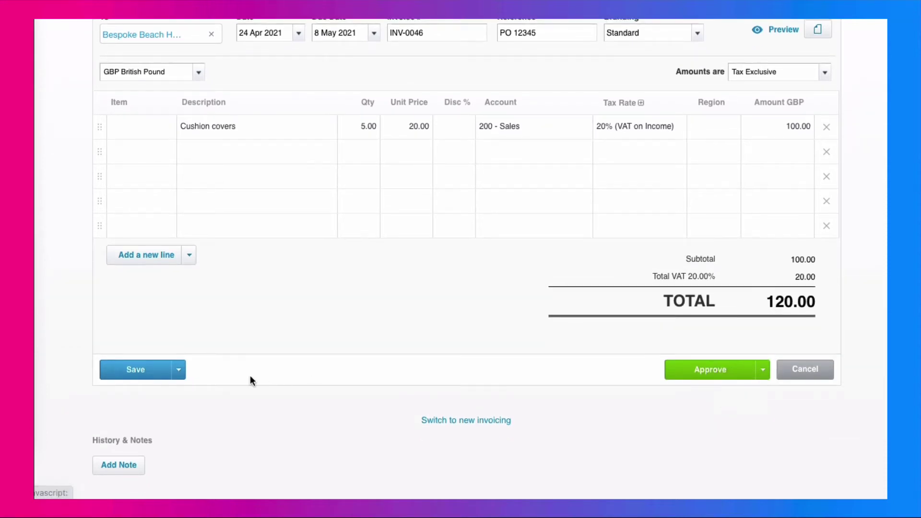
{"action": "left_click", "coordinate": [126, 467]}
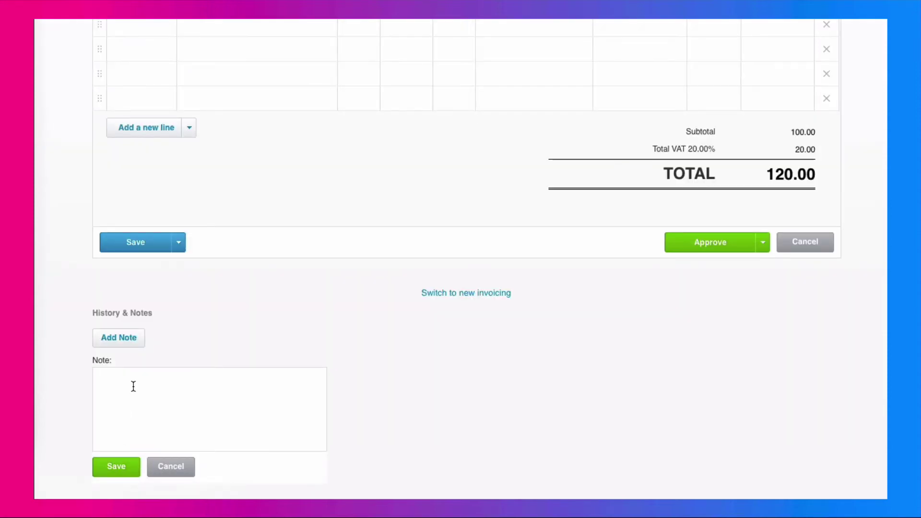
{"action": "left_click", "coordinate": [173, 466]}
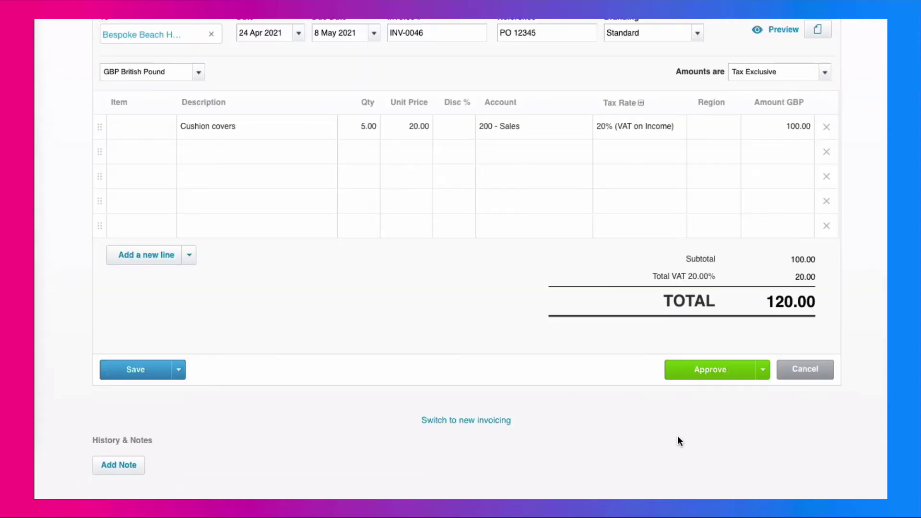
Approve INV-0046 for 120.00, then start another invoice from the dashboard's + menu.
{"action": "left_click", "coordinate": [720, 373]}
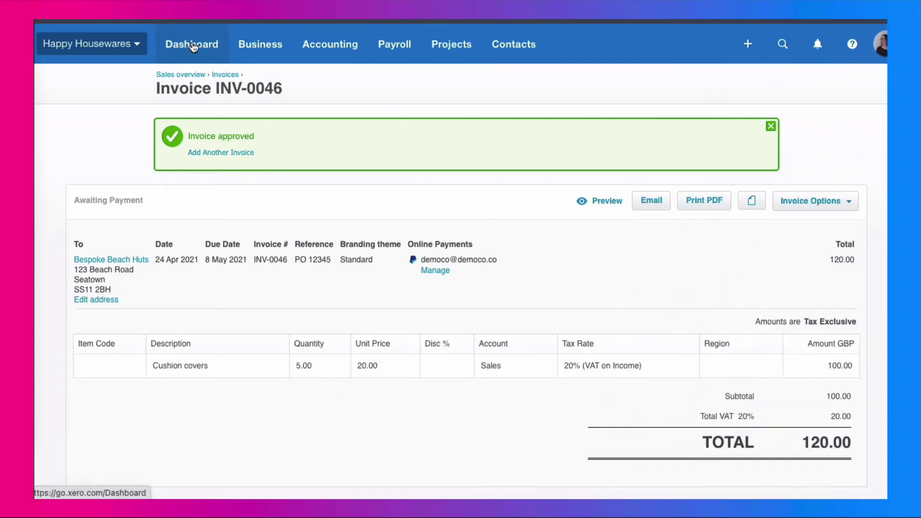
{"action": "left_click", "coordinate": [194, 46]}
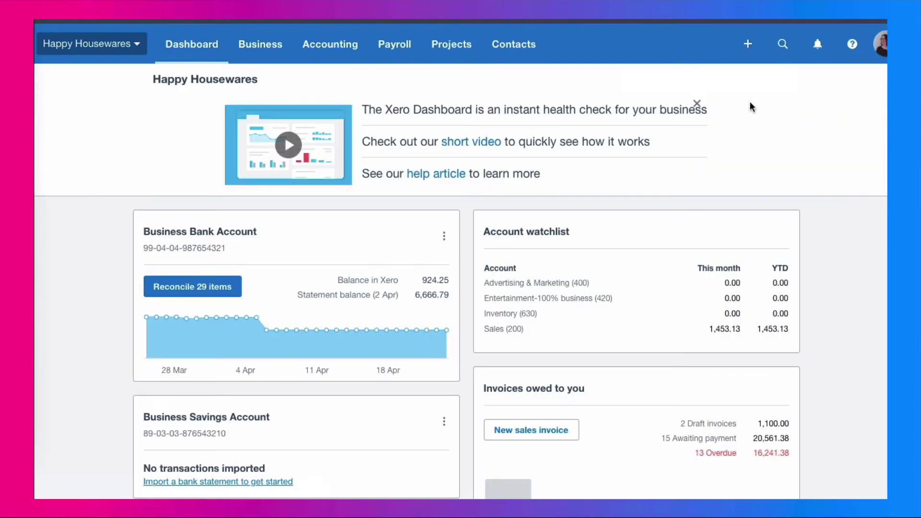
{"action": "left_click", "coordinate": [747, 44]}
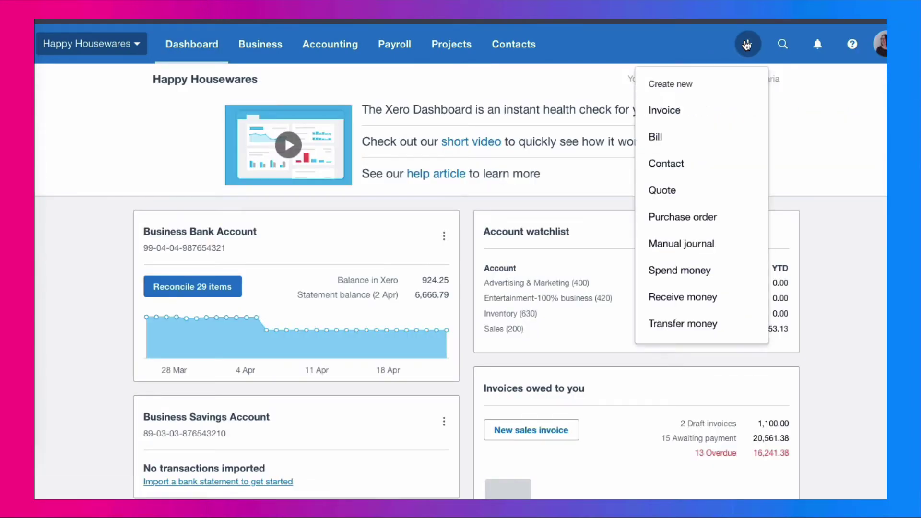
{"action": "left_click", "coordinate": [665, 110]}
{"action": "scroll", "coordinate": [526, 272], "scroll_direction": "down", "scroll_amount": 2}
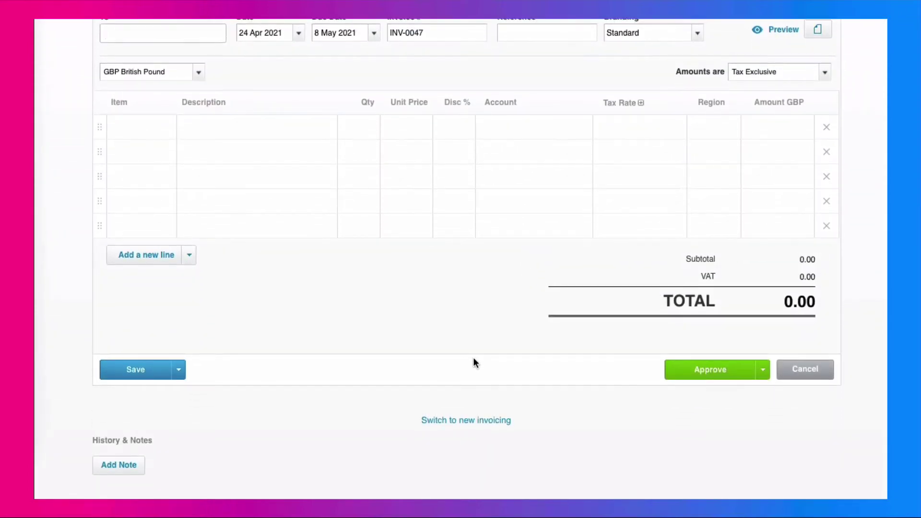
Switch to the new invoicing layout and add Orchid Interiors as a new contact in To.
{"action": "left_click", "coordinate": [467, 420]}
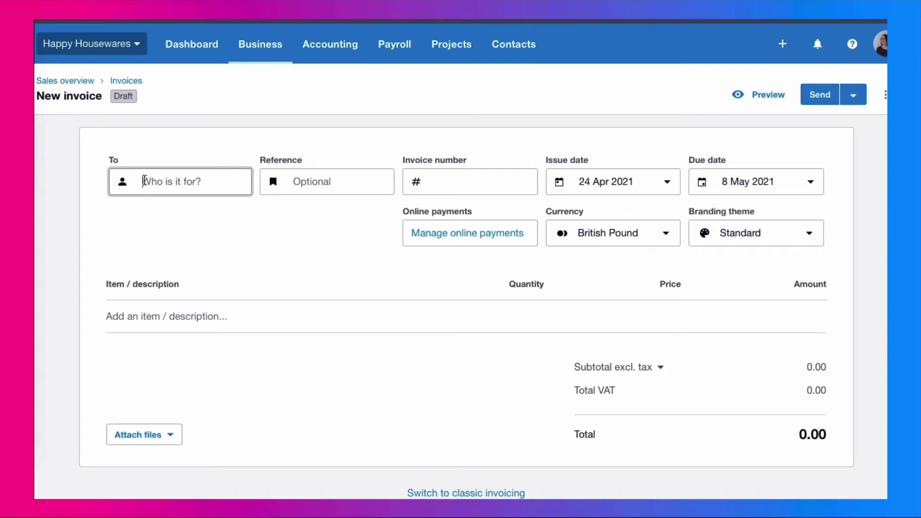
{"action": "type", "text": "Orchid "}
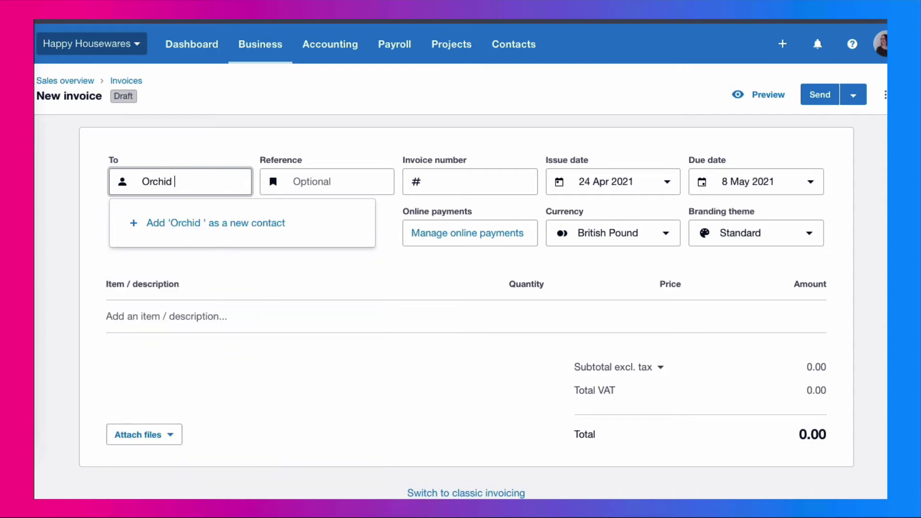
{"action": "type", "text": "Inter"}
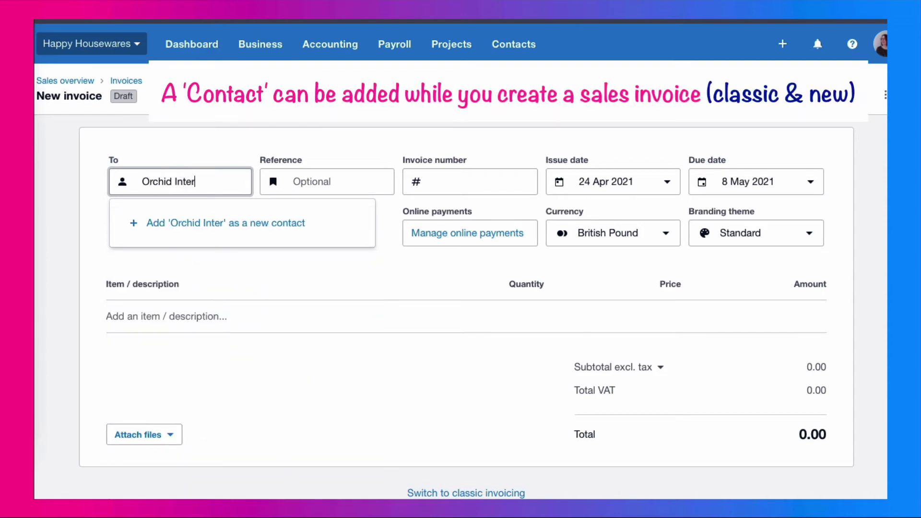
{"action": "type", "text": "iors"}
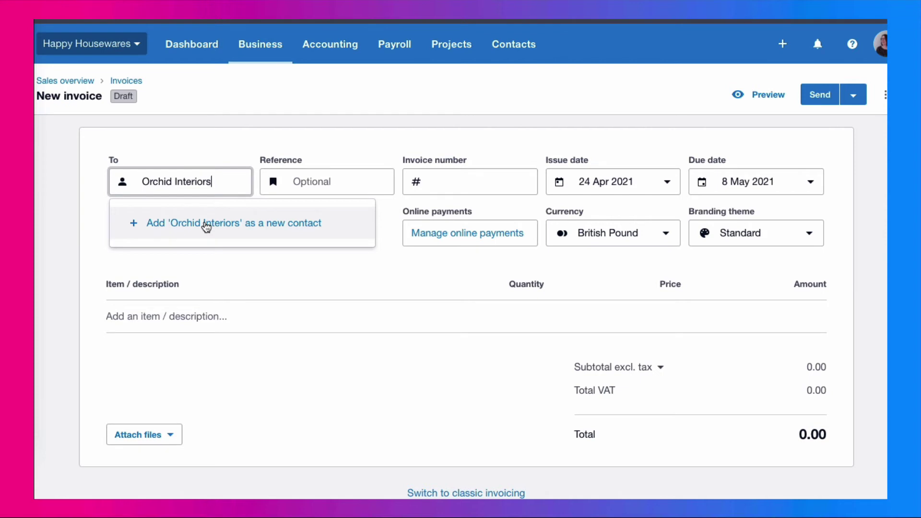
{"action": "left_click", "coordinate": [205, 223]}
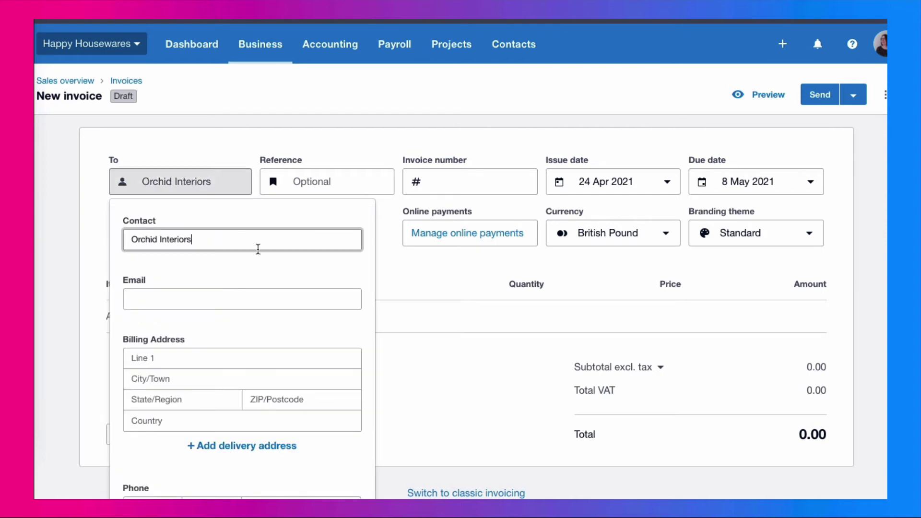
{"action": "scroll", "coordinate": [267, 275], "scroll_direction": "down", "scroll_amount": 1}
{"action": "scroll", "coordinate": [267, 274], "scroll_direction": "up", "scroll_amount": 1}
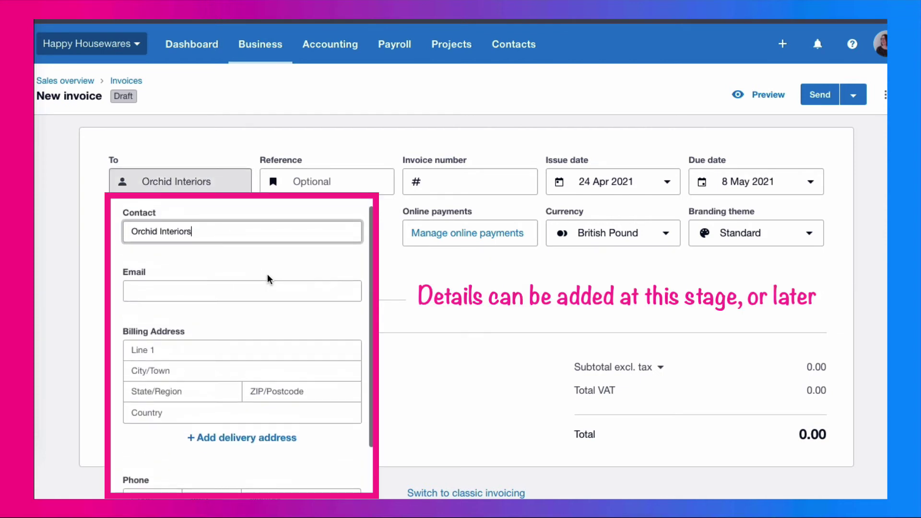
{"action": "scroll", "coordinate": [150, 286], "scroll_direction": "down", "scroll_amount": 3}
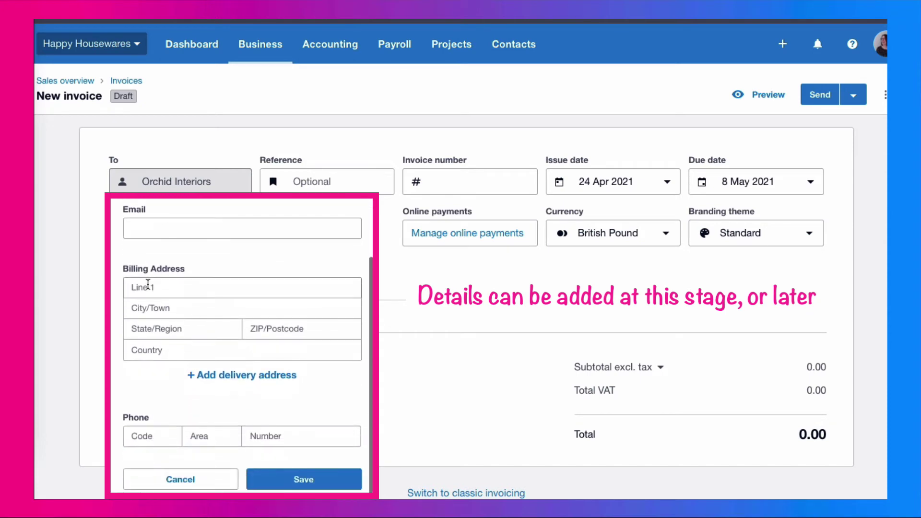
Save the Orchid Interiors contact and add a Pictures line, 3 at 25.00, coded to 200 Sales.
{"action": "left_click", "coordinate": [301, 480]}
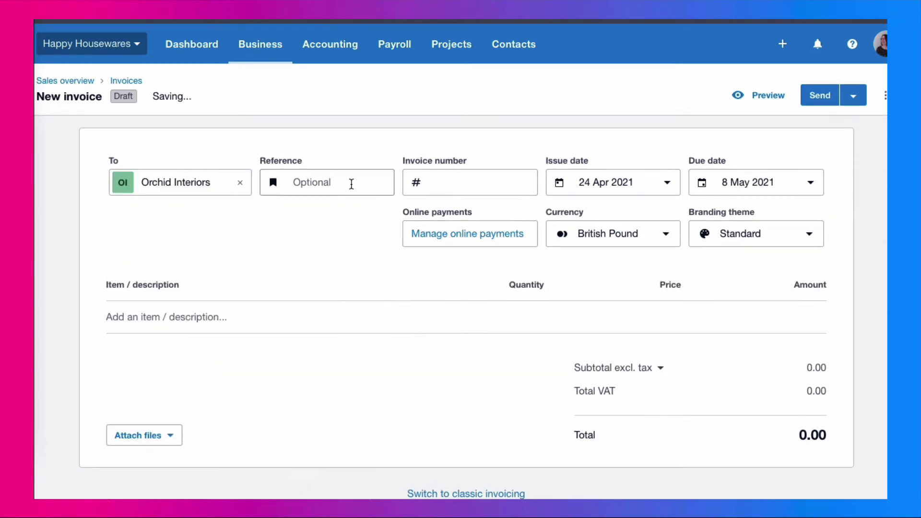
{"action": "left_click", "coordinate": [435, 182]}
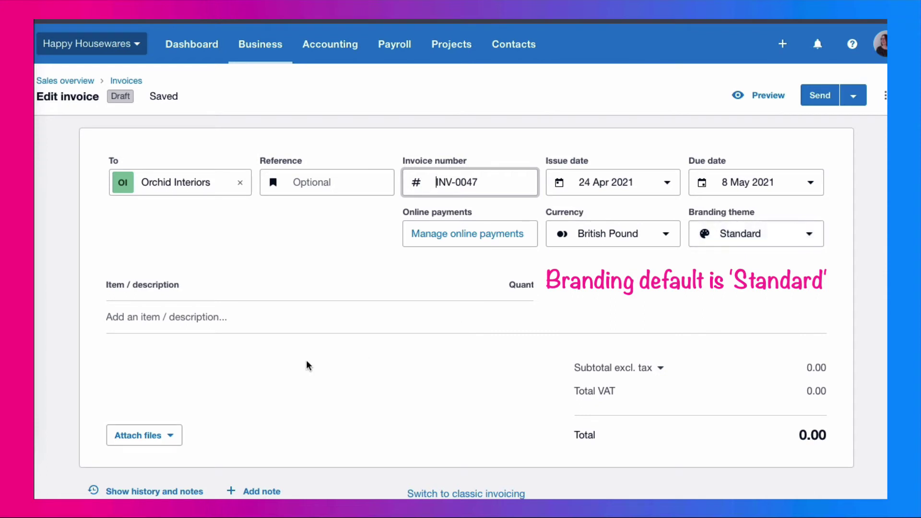
{"action": "left_click", "coordinate": [160, 317]}
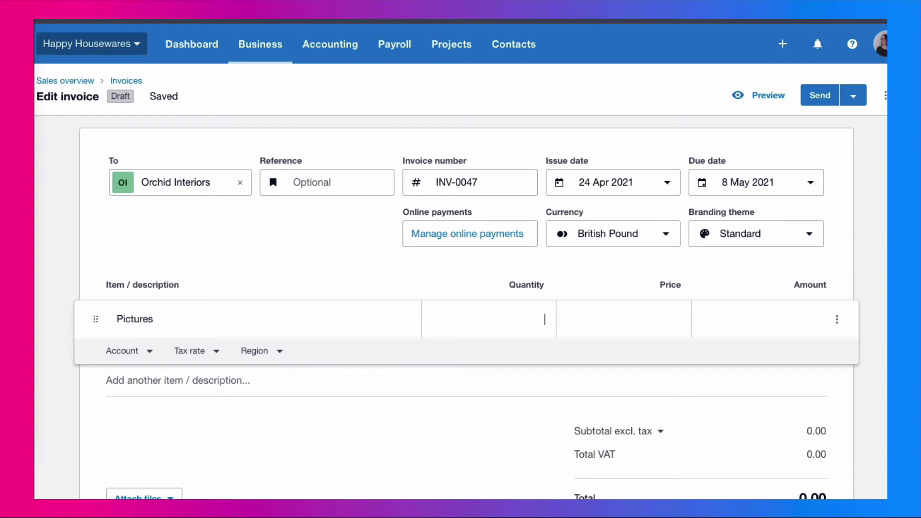
{"action": "type", "text": "3"}
{"action": "key", "text": "Tab"}
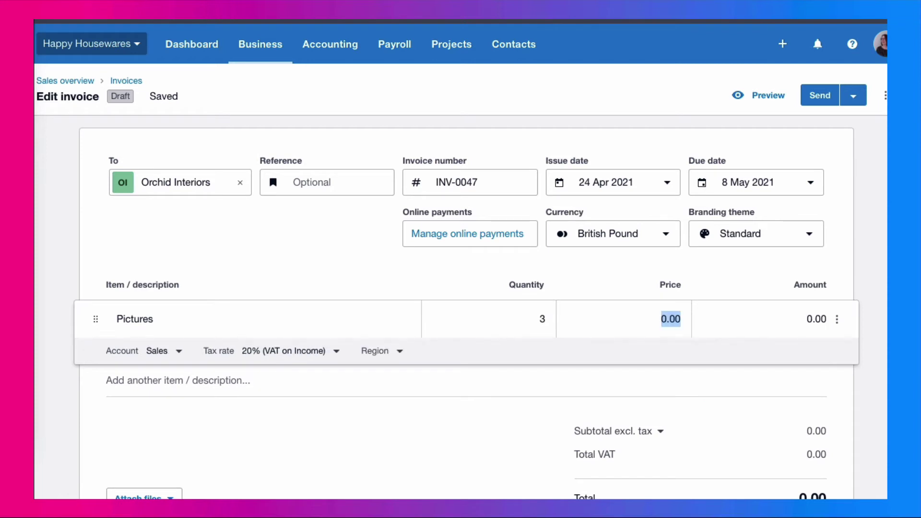
{"action": "type", "text": "25"}
{"action": "key", "text": "Tab"}
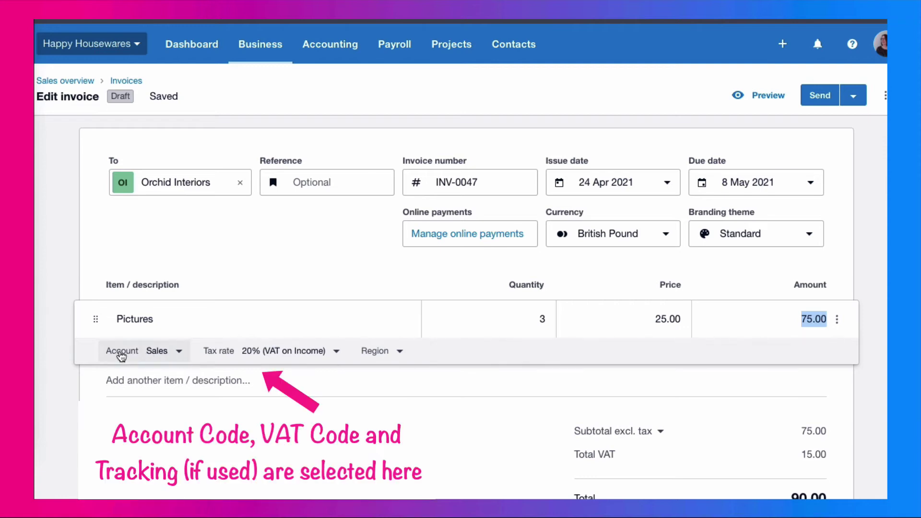
{"action": "left_click", "coordinate": [180, 351]}
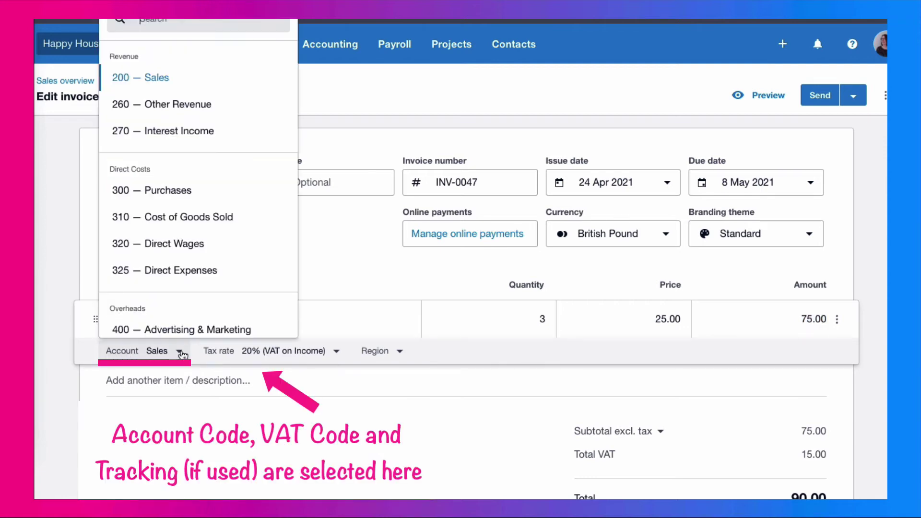
{"action": "scroll", "coordinate": [185, 144], "scroll_direction": "down", "scroll_amount": 1}
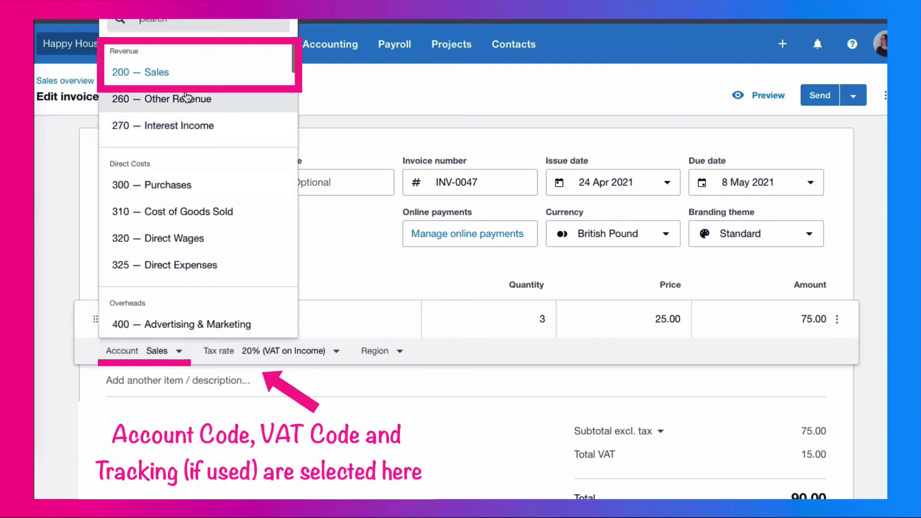
{"action": "left_click", "coordinate": [141, 72]}
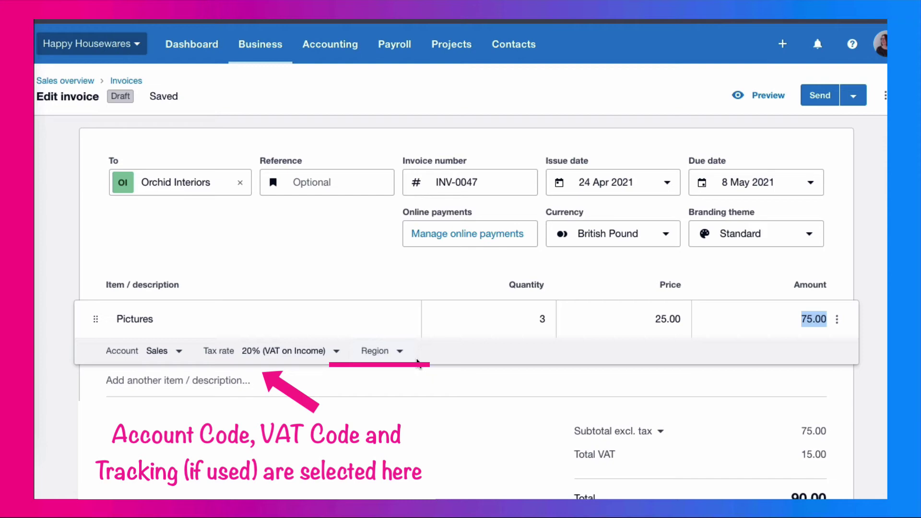
{"action": "scroll", "coordinate": [733, 319], "scroll_direction": "down", "scroll_amount": 2}
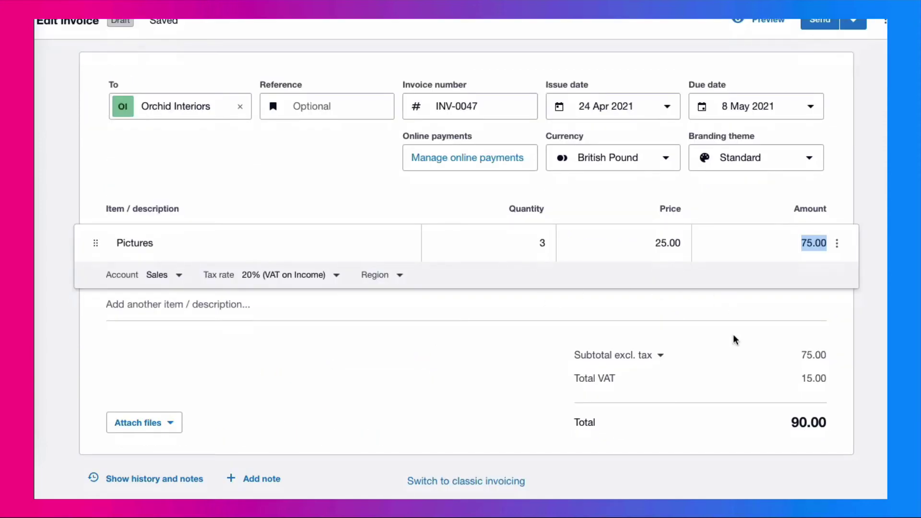
{"action": "left_click", "coordinate": [661, 357]}
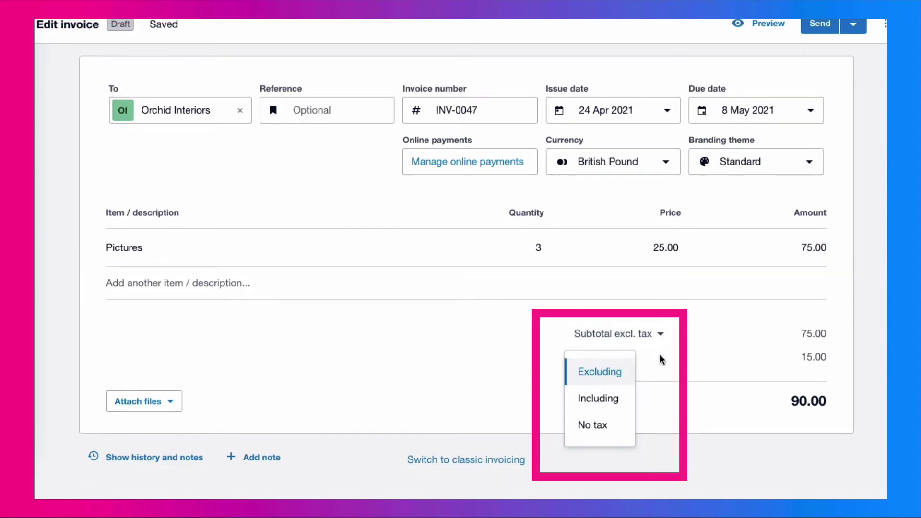
{"action": "left_click", "coordinate": [604, 398]}
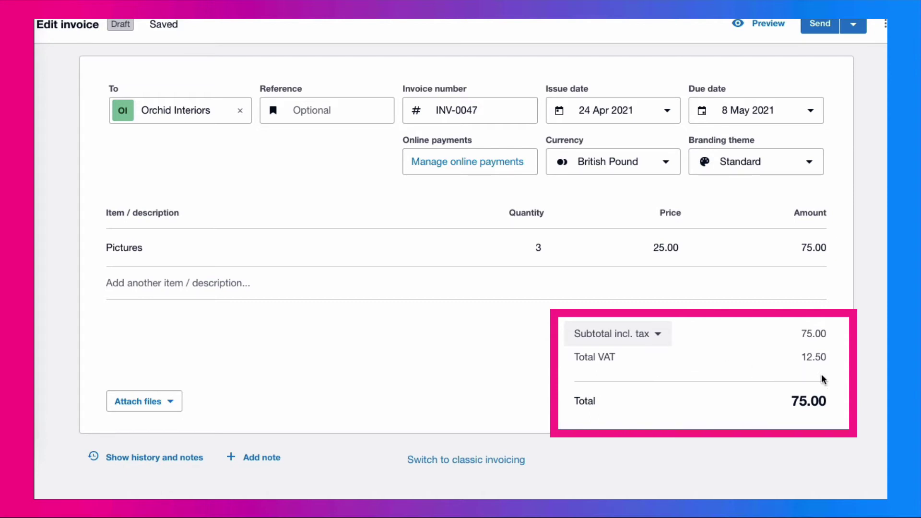
{"action": "left_click", "coordinate": [656, 334]}
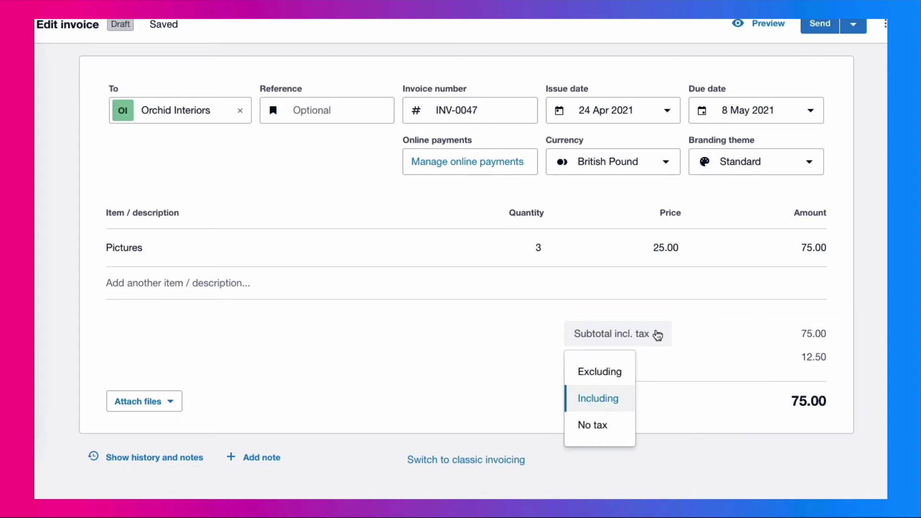
{"action": "left_click", "coordinate": [598, 372]}
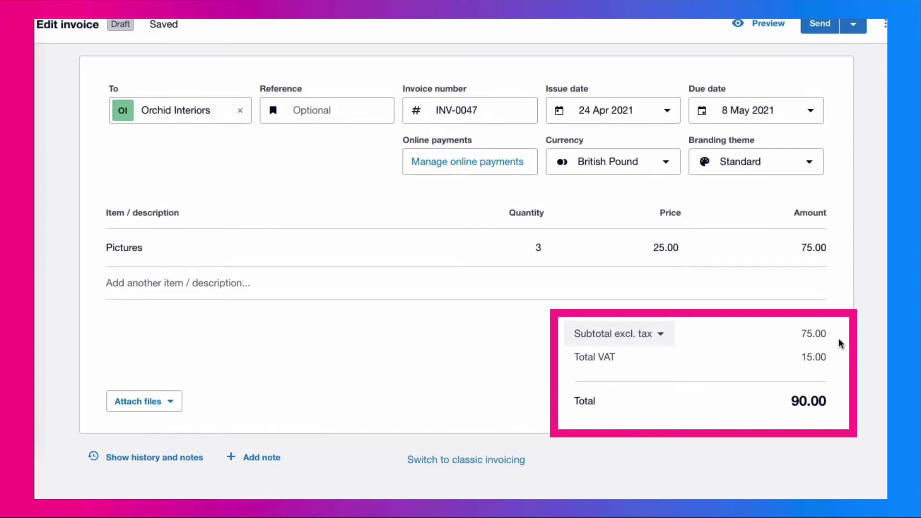
{"action": "left_click", "coordinate": [171, 403]}
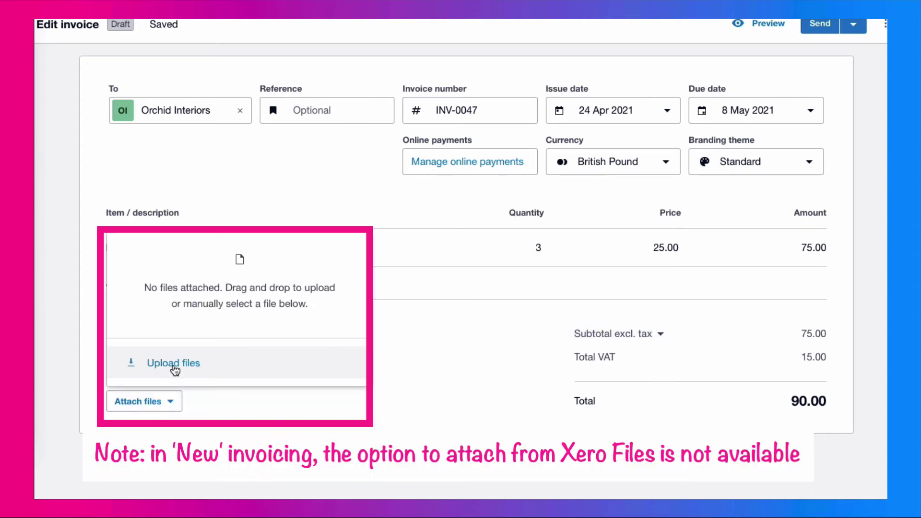
{"action": "left_click", "coordinate": [334, 382]}
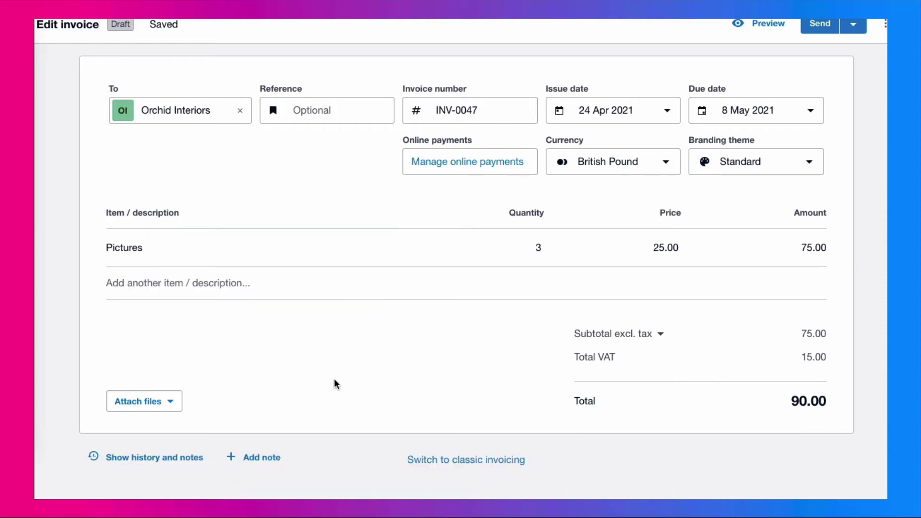
{"action": "left_click", "coordinate": [260, 456]}
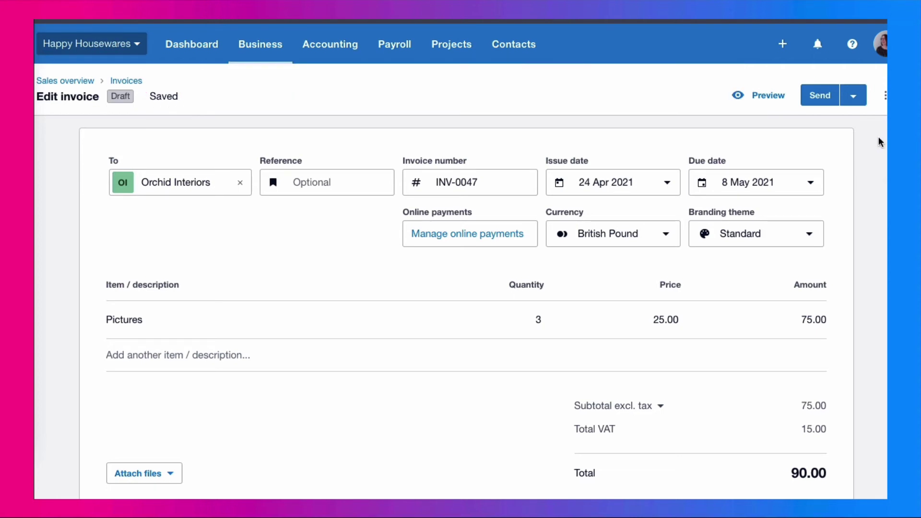
Approve INV-0047 using the options beside Send.
{"action": "left_click", "coordinate": [854, 98]}
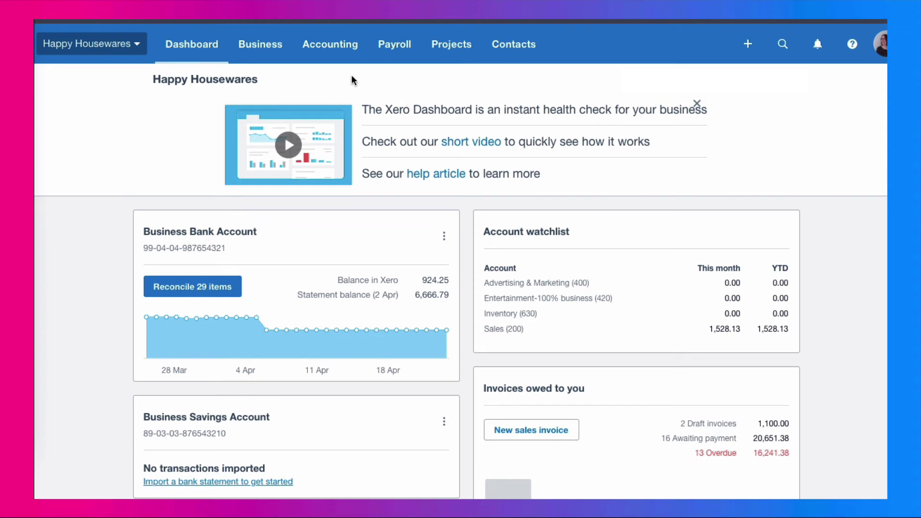
Open Business > Invoices to see INV-0047 and INV-0046 awaiting payment.
{"action": "left_click", "coordinate": [266, 46]}
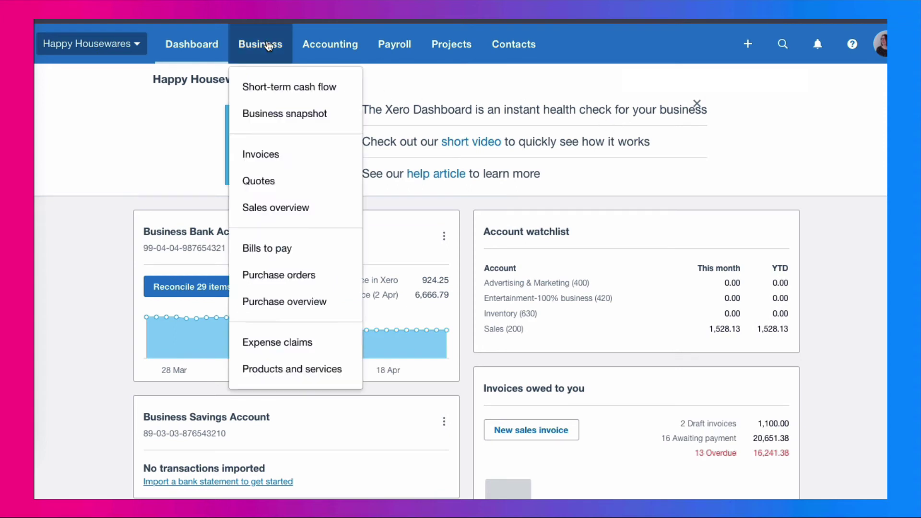
{"action": "left_click", "coordinate": [262, 156]}
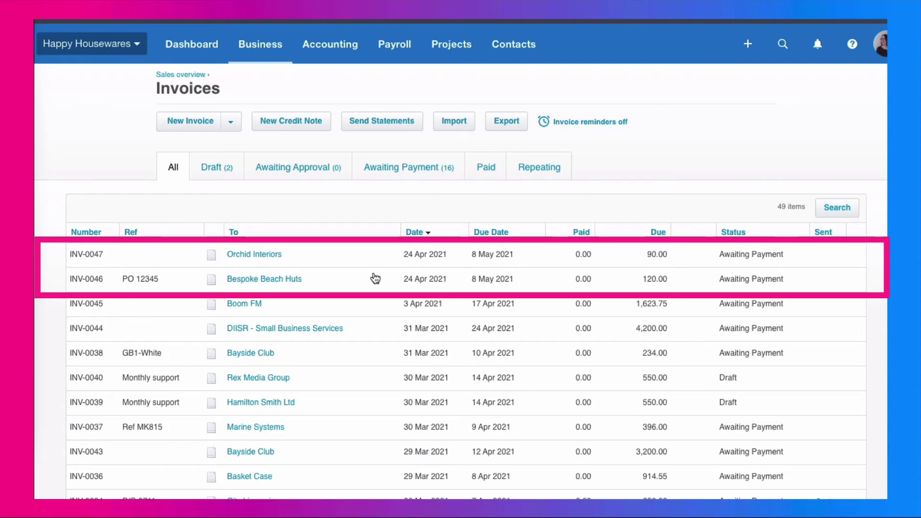
Change the Cushion covers unit price on INV-0046 to 30.00 and save it.
{"action": "left_click", "coordinate": [267, 280]}
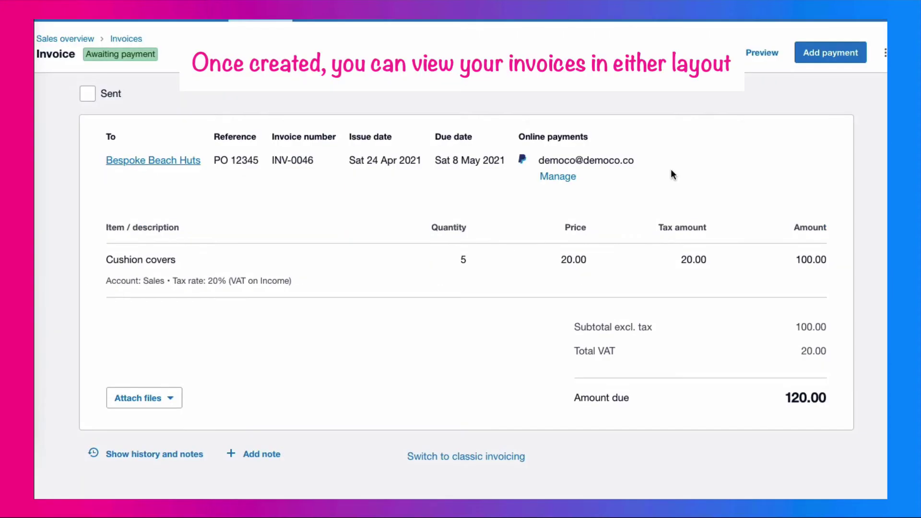
{"action": "left_click", "coordinate": [469, 463]}
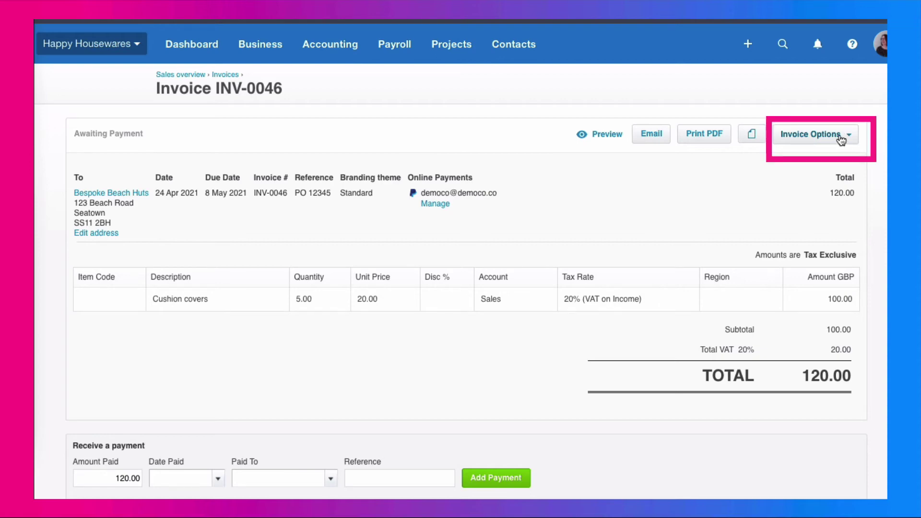
{"action": "left_click", "coordinate": [842, 139]}
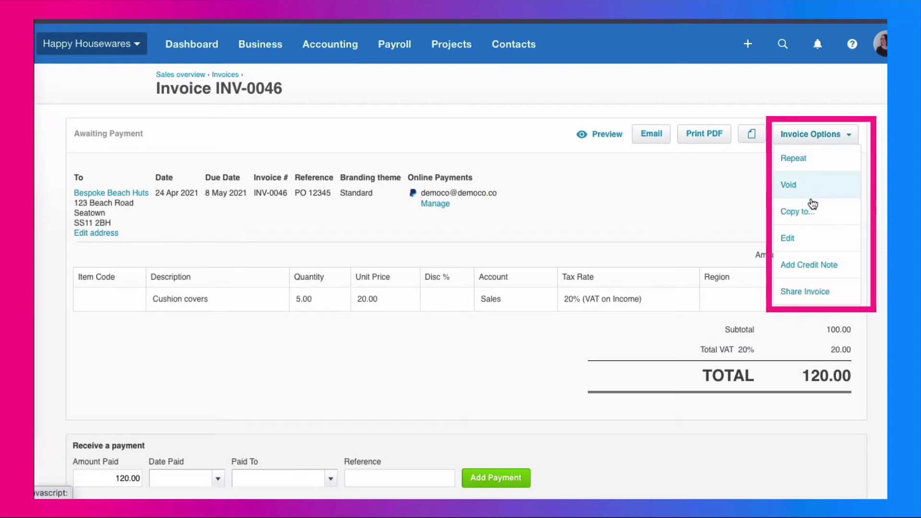
{"action": "left_click", "coordinate": [799, 246]}
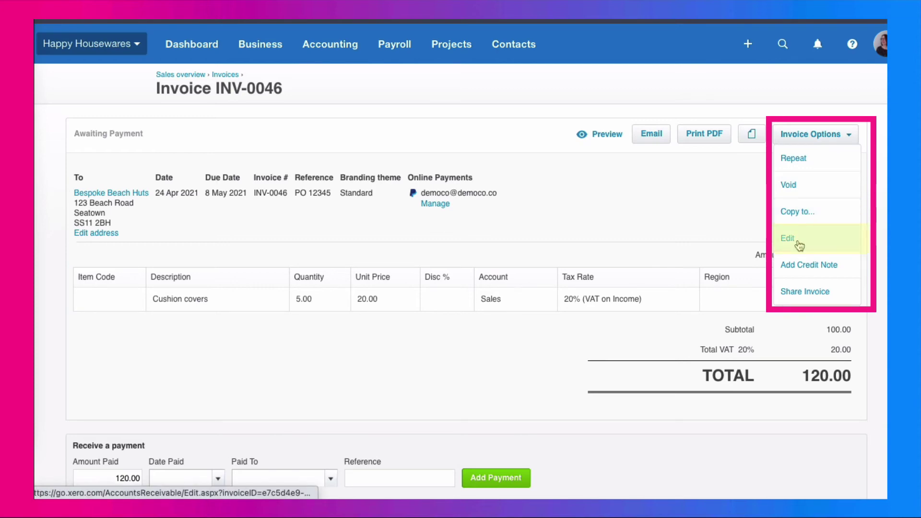
{"action": "left_click", "coordinate": [423, 289]}
{"action": "type", "text": "30"}
{"action": "key", "text": "Tab"}
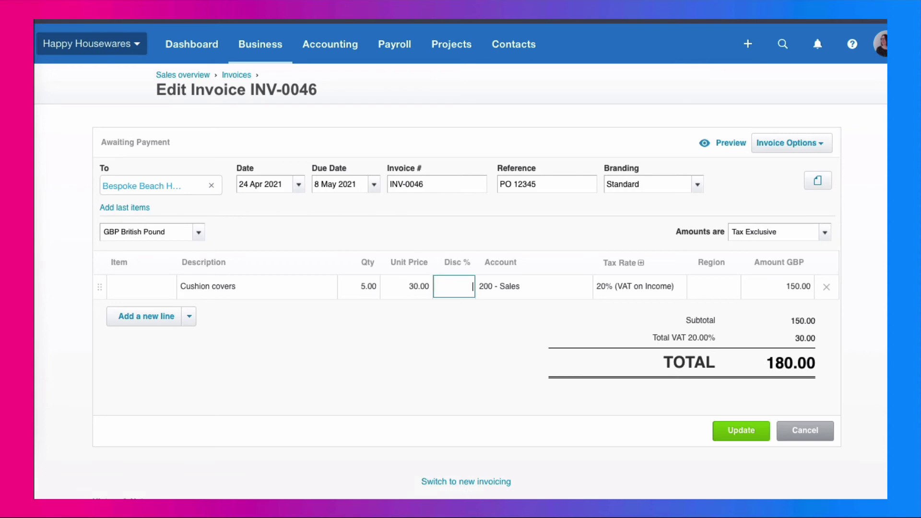
{"action": "left_click", "coordinate": [739, 430]}
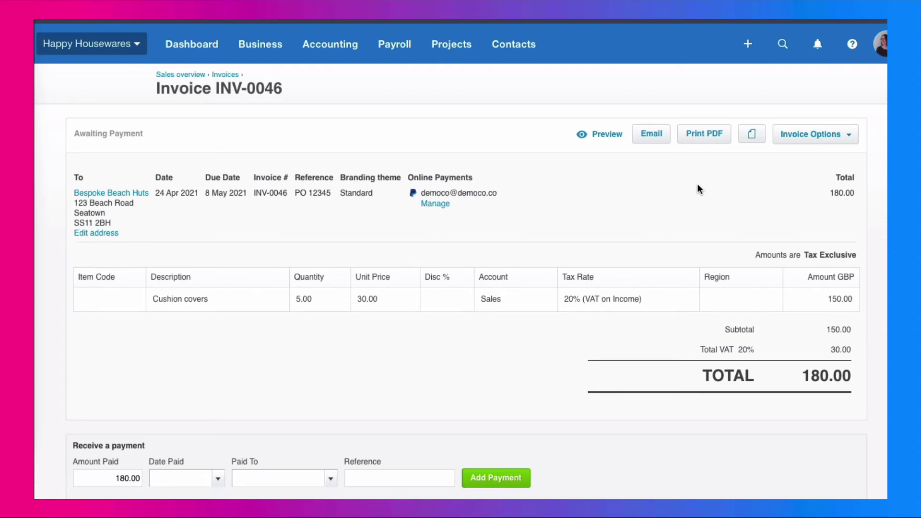
Prepare the INV-0046 email, removing the name after 'Hi' and attaching the PDF.
{"action": "left_click", "coordinate": [651, 136]}
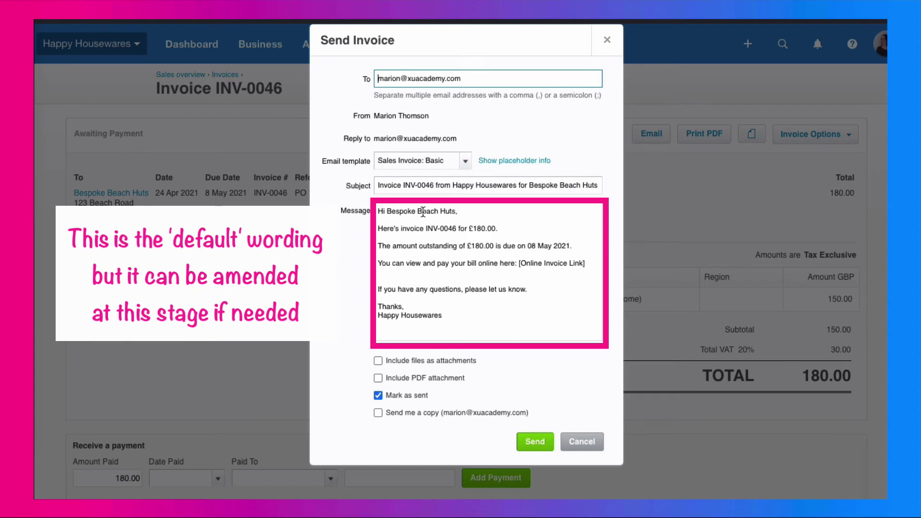
{"action": "left_click", "coordinate": [455, 212]}
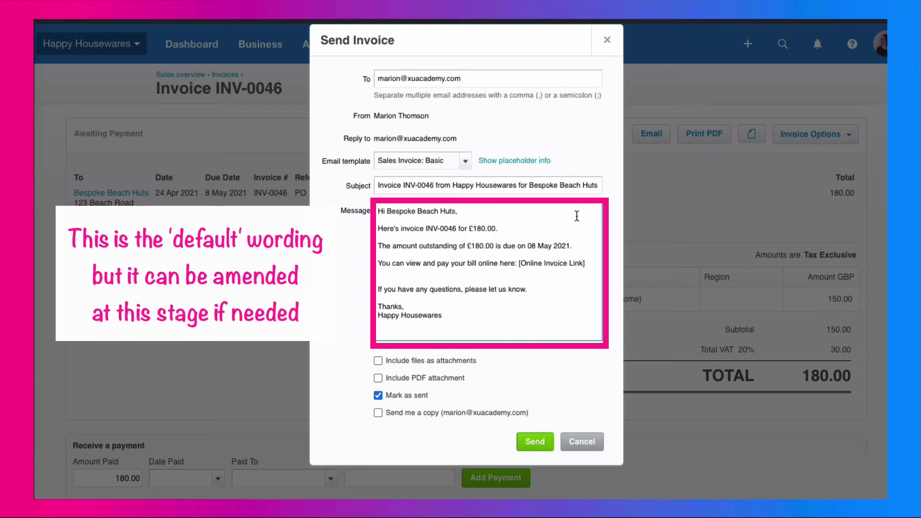
{"action": "key", "text": "BackSpace"}
{"action": "key", "text": "BackSpace"}
{"action": "key", "text": "BackSpace"}
{"action": "key", "text": "BackSpace"}
{"action": "key", "text": "BackSpace"}
{"action": "key", "text": "BackSpace"}
{"action": "key", "text": "BackSpace"}
{"action": "key", "text": "BackSpace"}
{"action": "key", "text": "BackSpace"}
{"action": "key", "text": "BackSpace"}
{"action": "key", "text": "BackSpace"}
{"action": "key", "text": "BackSpace"}
{"action": "key", "text": "BackSpace"}
{"action": "key", "text": "BackSpace"}
{"action": "key", "text": "BackSpace"}
{"action": "key", "text": "BackSpace"}
{"action": "key", "text": "BackSpace"}
{"action": "key", "text": "BackSpace"}
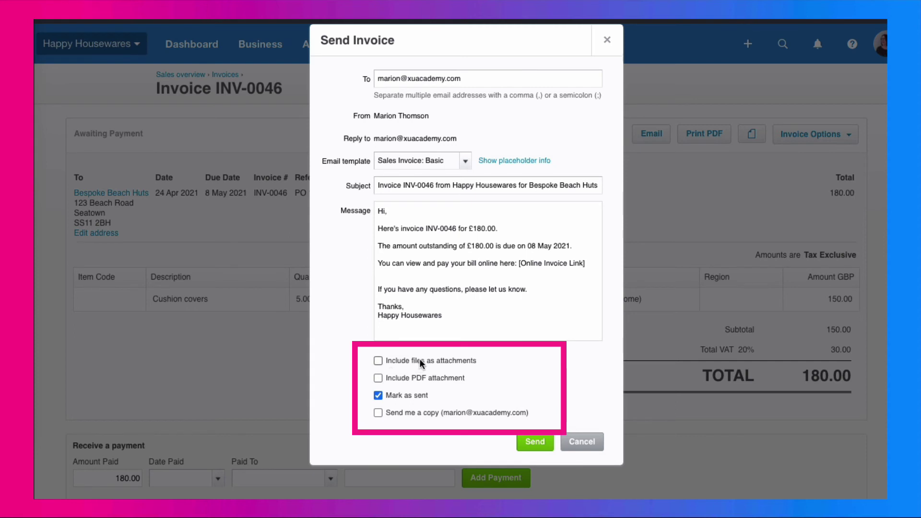
{"action": "left_click", "coordinate": [379, 379]}
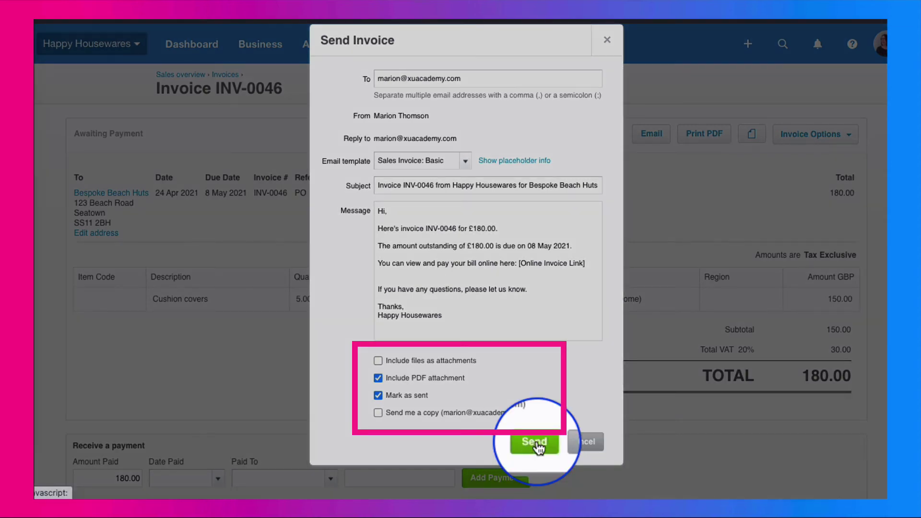
Send the INV-0046 email and return to the Business > Invoices list.
{"action": "left_click", "coordinate": [537, 444]}
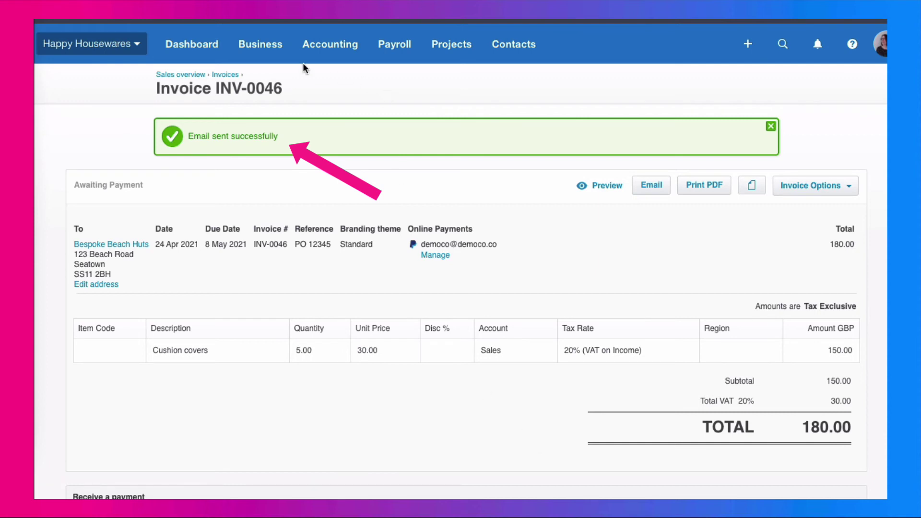
{"action": "left_click", "coordinate": [270, 44]}
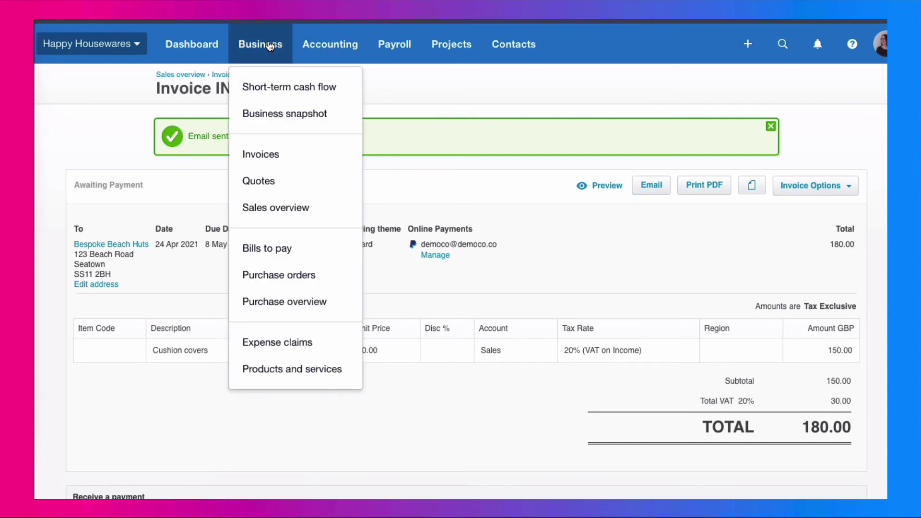
{"action": "left_click", "coordinate": [255, 157]}
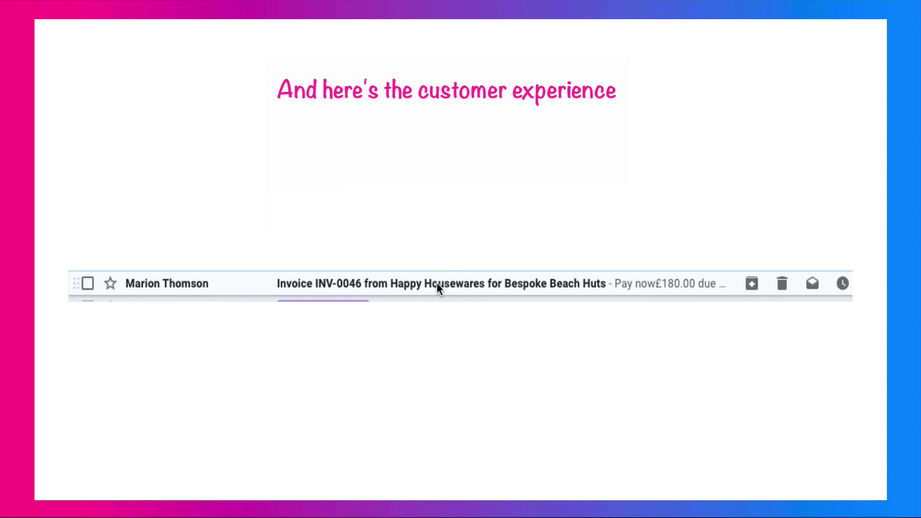
Open the Happy Housewares invoice email in Gmail and preview the Invoice INV-0046.pdf attachment.
{"action": "left_click", "coordinate": [437, 283]}
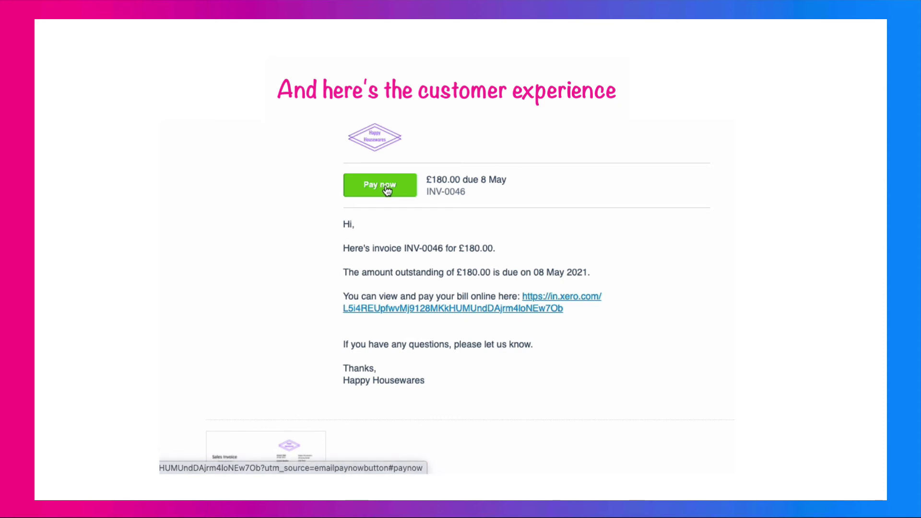
{"action": "scroll", "coordinate": [400, 207], "scroll_direction": "down", "scroll_amount": 5}
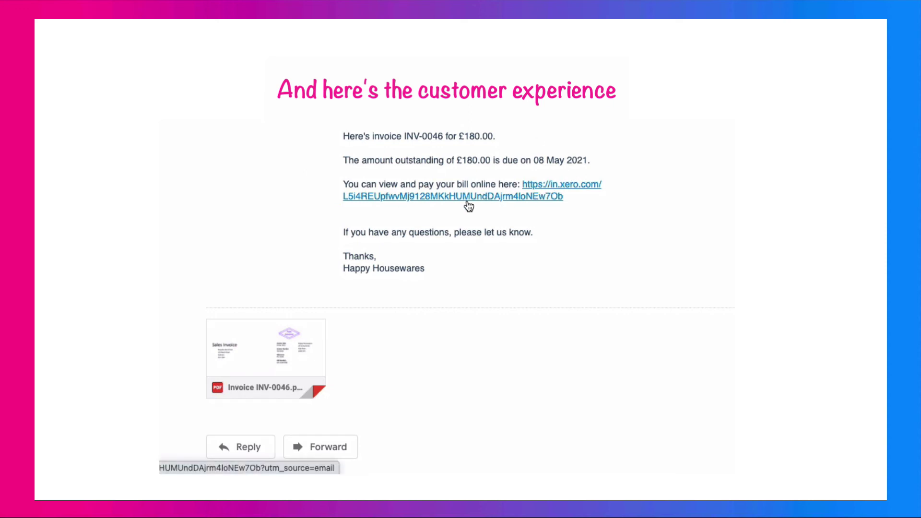
{"action": "mouse_move", "coordinate": [271, 330]}
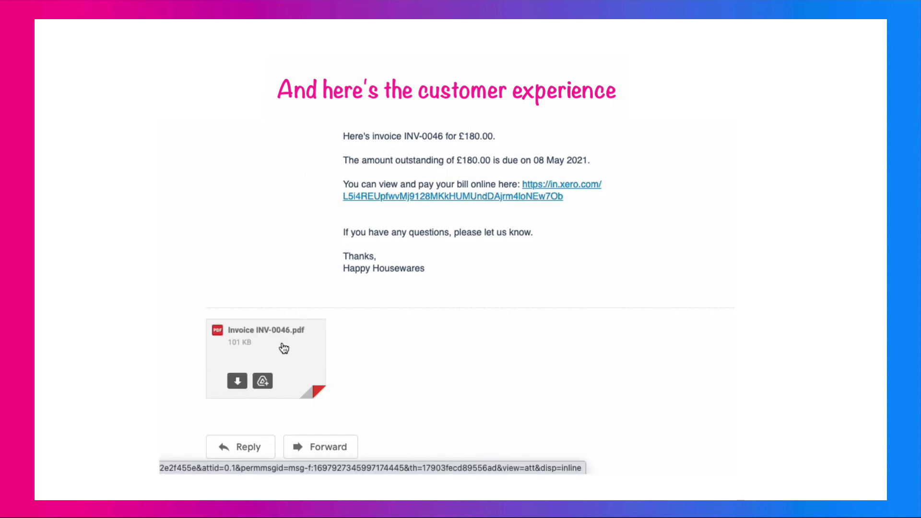
{"action": "left_click", "coordinate": [284, 348]}
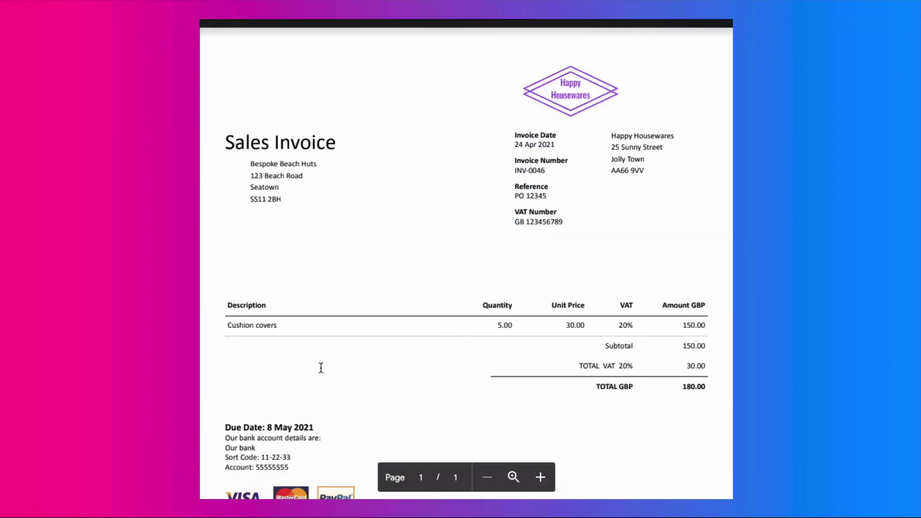
{"action": "scroll", "coordinate": [321, 367], "scroll_direction": "down", "scroll_amount": 3}
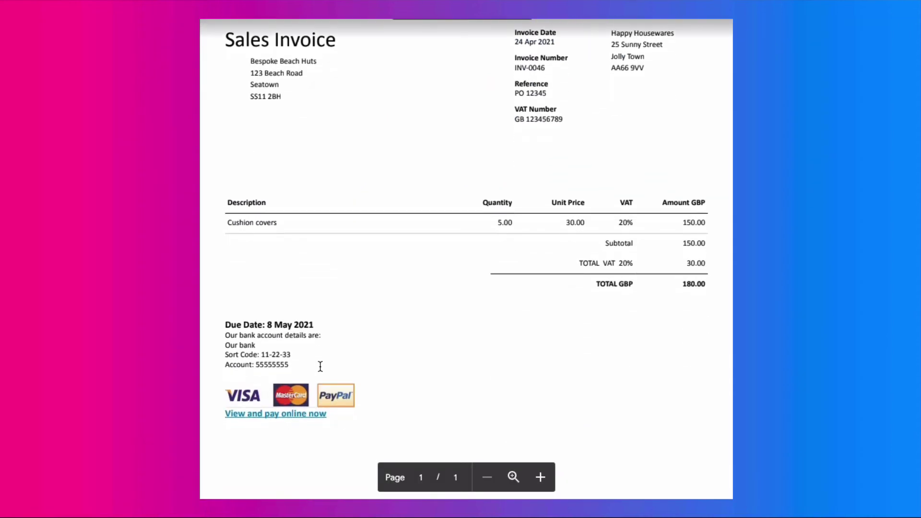
{"action": "scroll", "coordinate": [321, 366], "scroll_direction": "up", "scroll_amount": 1}
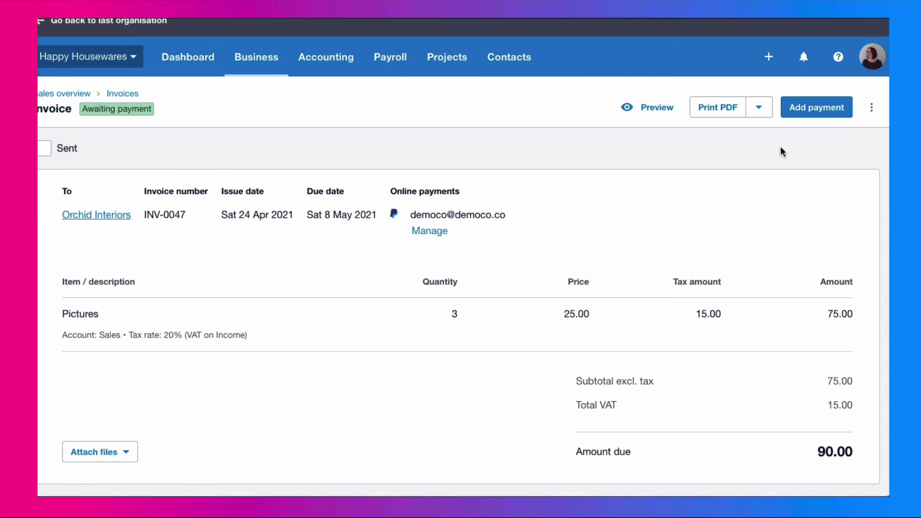
Send invoice INV-0047 to Orchid Interiors through the Send invoice dialog.
{"action": "left_click", "coordinate": [872, 109]}
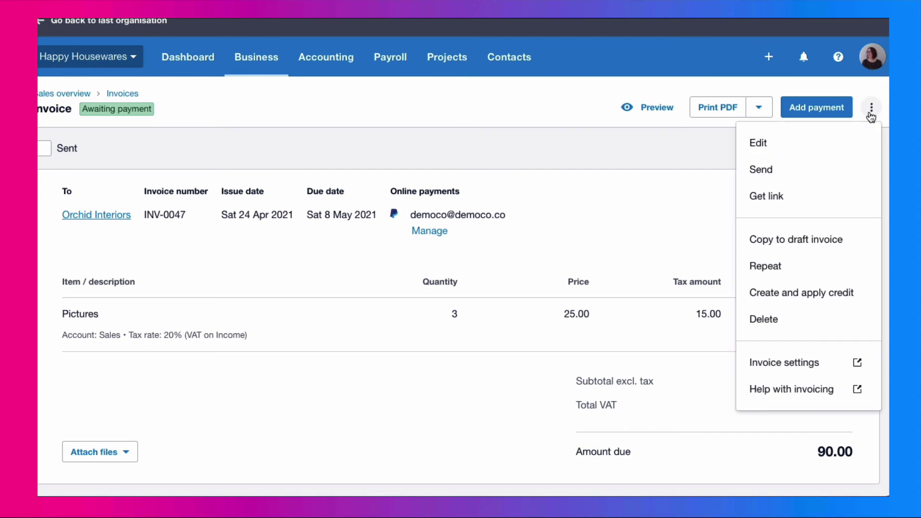
{"action": "left_click", "coordinate": [769, 176]}
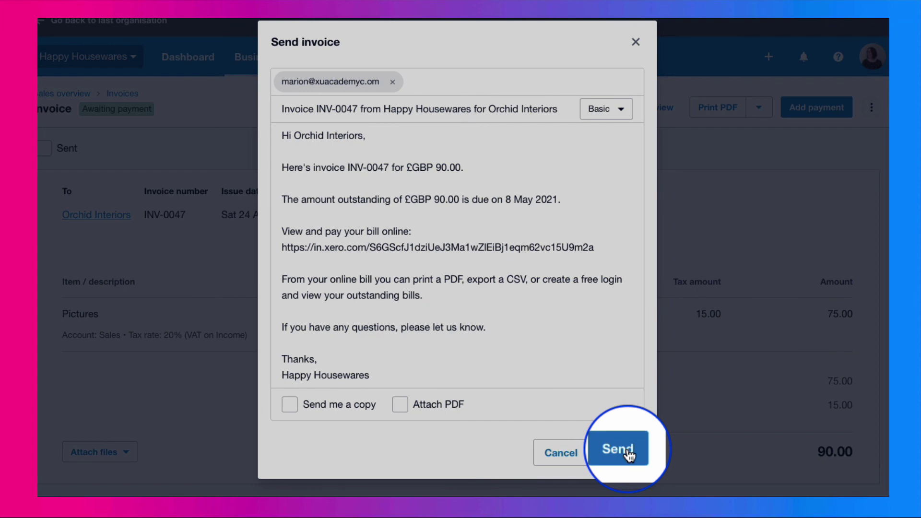
{"action": "left_click", "coordinate": [624, 451]}
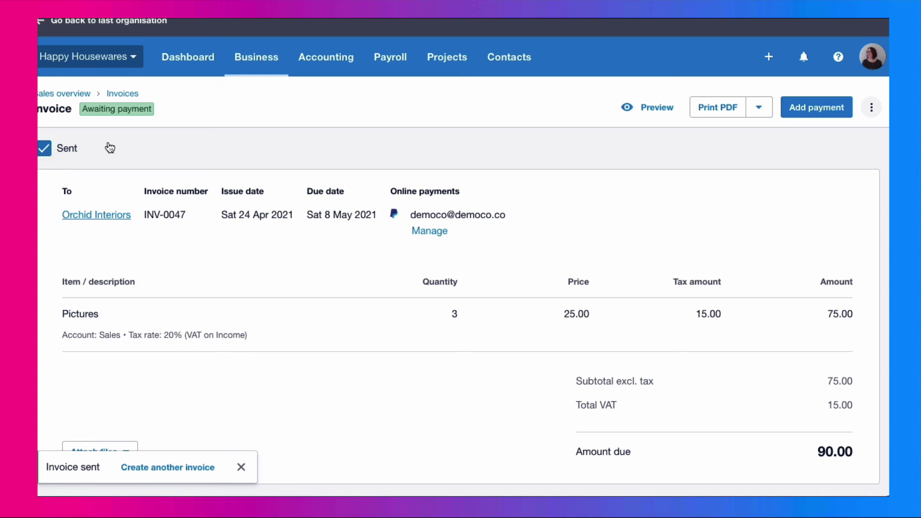
Reopen sent invoice INV-0047 with Edit and save it with Update.
{"action": "left_click", "coordinate": [871, 114]}
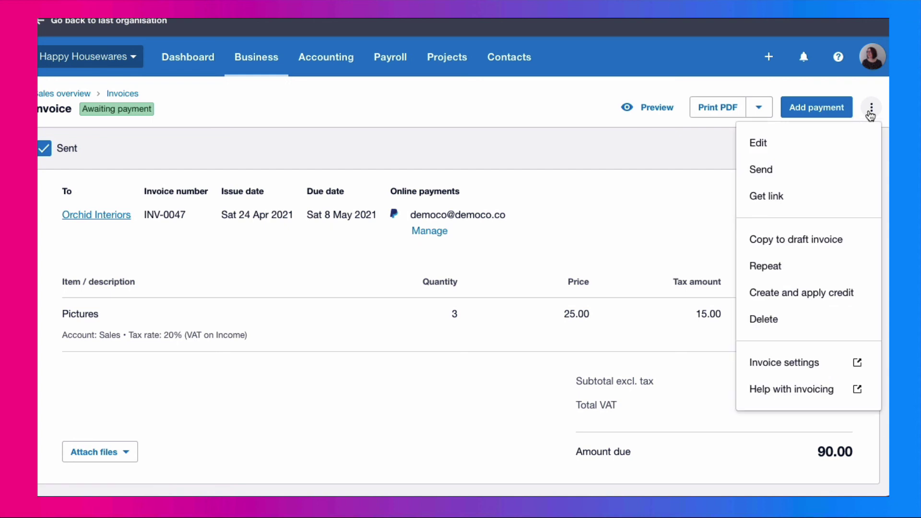
{"action": "left_click", "coordinate": [765, 145]}
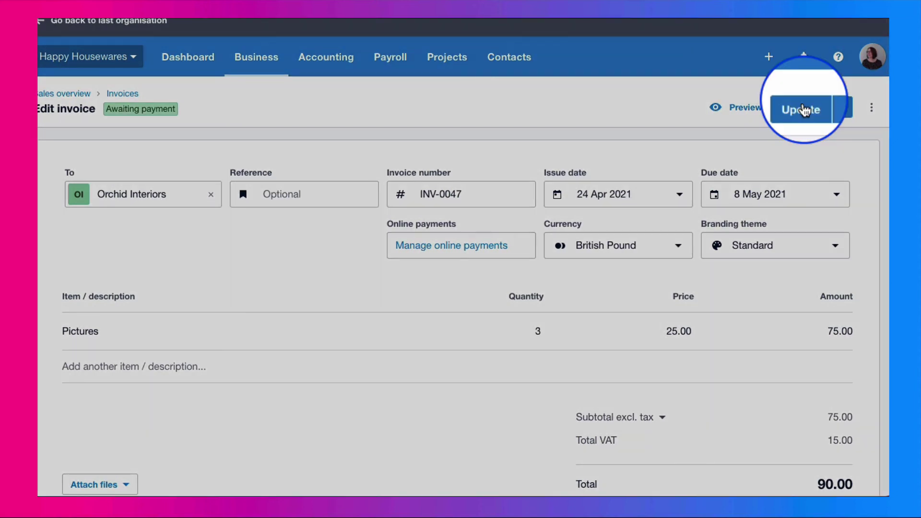
{"action": "left_click", "coordinate": [805, 110]}
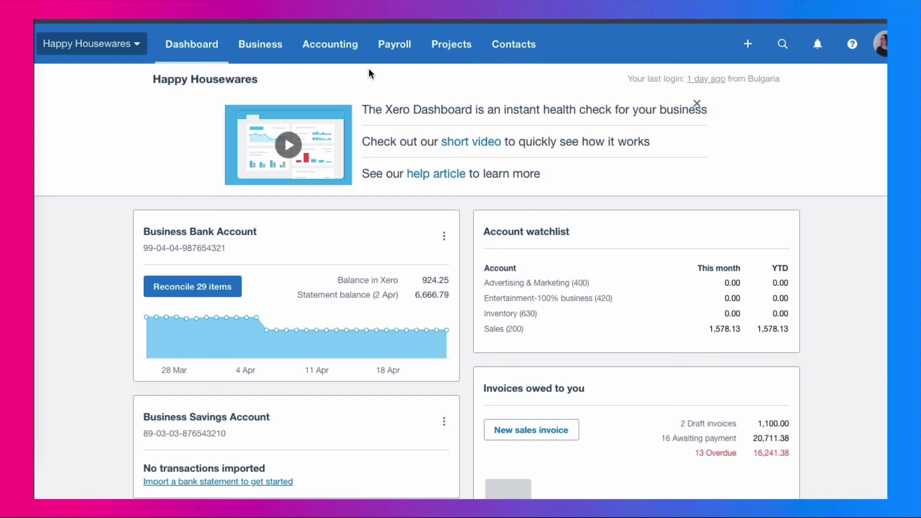
Go to Happy Housewares Settings > Payment services and review the connected PayPal account.
{"action": "left_click", "coordinate": [126, 47]}
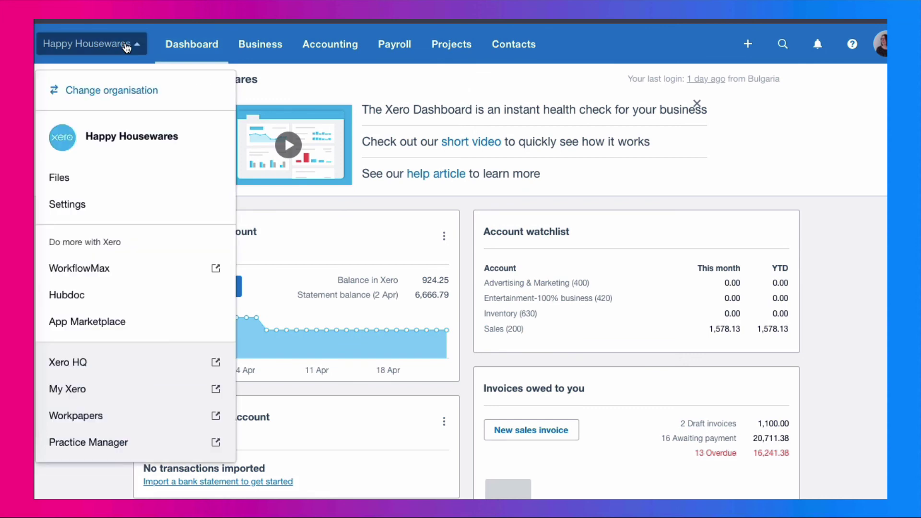
{"action": "left_click", "coordinate": [81, 207]}
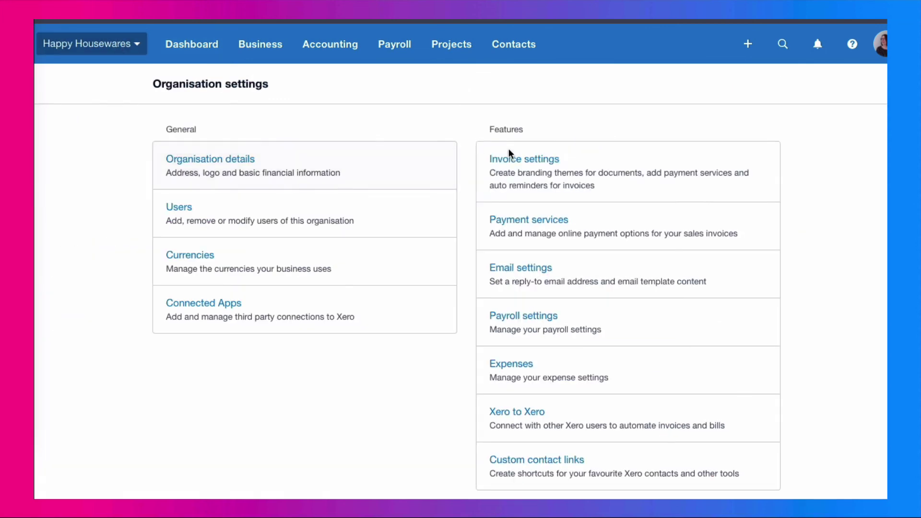
{"action": "left_click", "coordinate": [548, 230]}
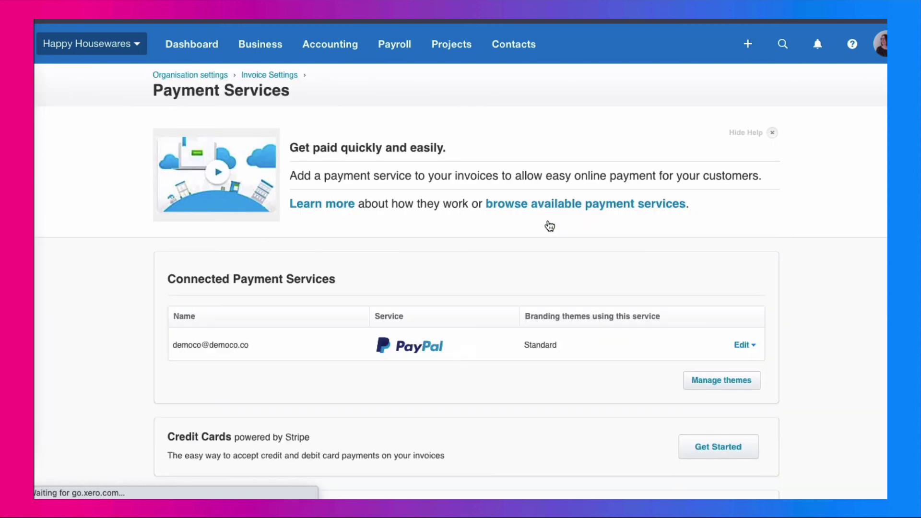
{"action": "scroll", "coordinate": [548, 220], "scroll_direction": "down", "scroll_amount": 3}
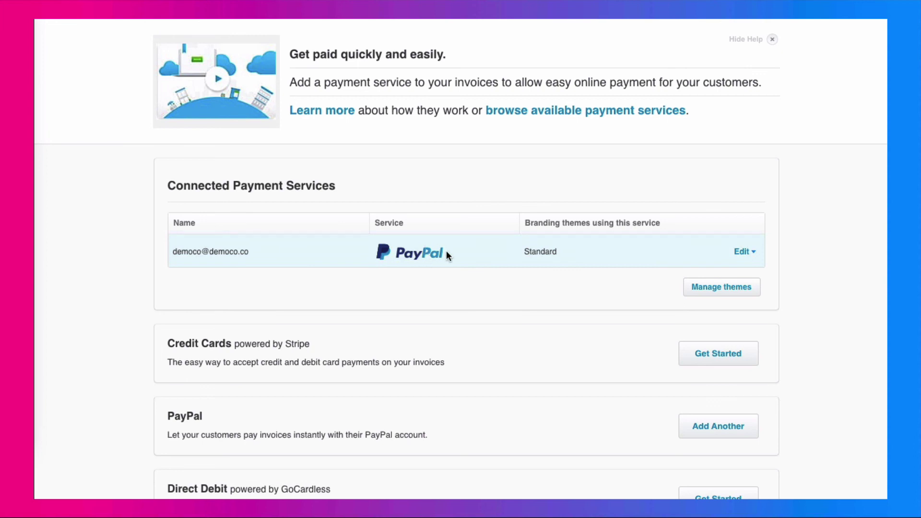
{"action": "scroll", "coordinate": [447, 251], "scroll_direction": "up", "scroll_amount": 2}
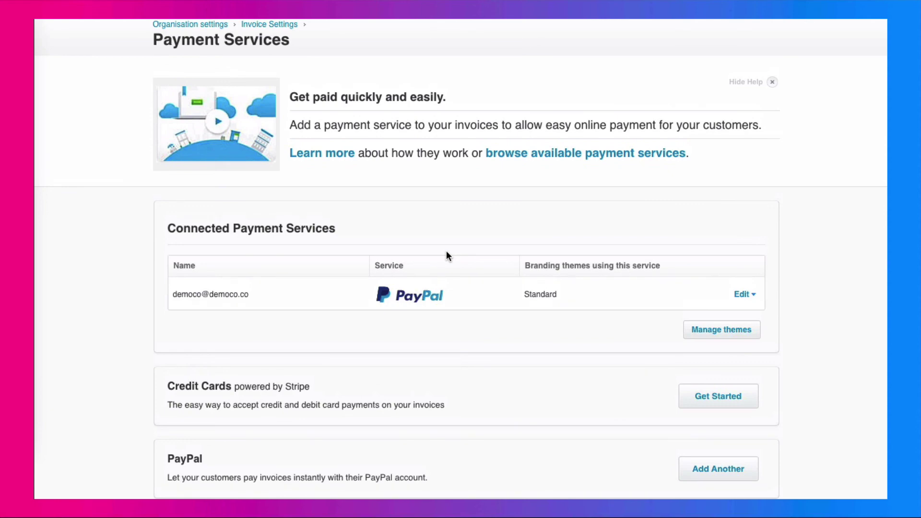
{"action": "scroll", "coordinate": [447, 244], "scroll_direction": "up", "scroll_amount": 2}
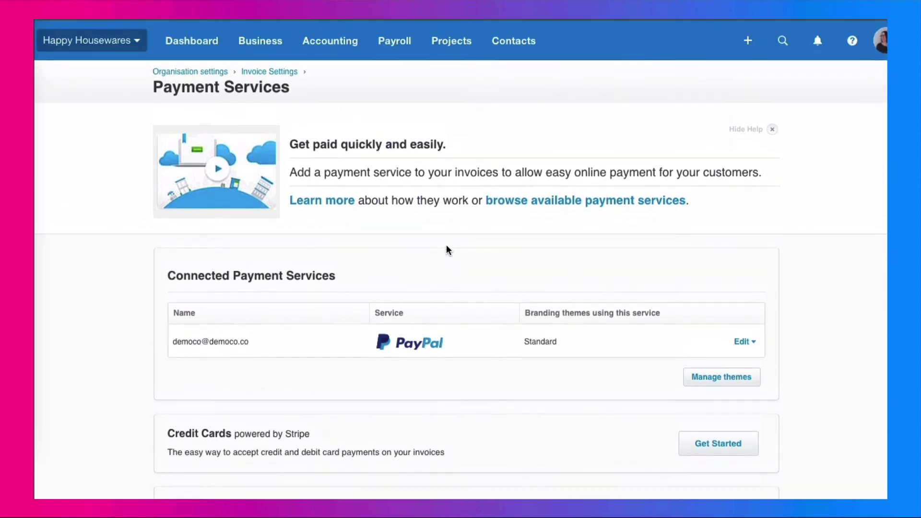